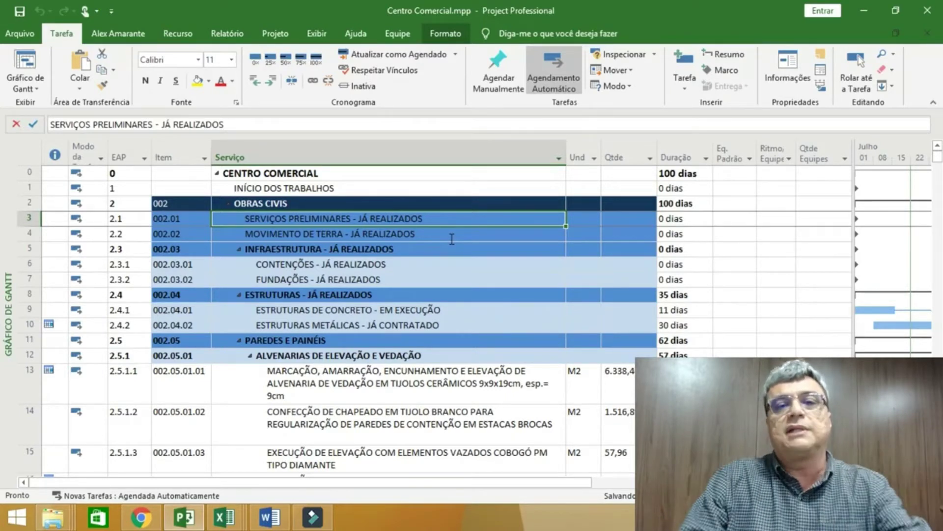
- Go through the task rows from OBRAS CIVIS down to ESTRUTURAS METÁLICAS to examine the work breakdown
{"action": "key", "text": "Down"}
{"action": "key", "text": "Up"}
{"action": "key", "text": "Up"}
{"action": "key", "text": "Down"}
{"action": "key", "text": "Down"}
{"action": "key", "text": "Down"}
{"action": "key", "text": "Down"}
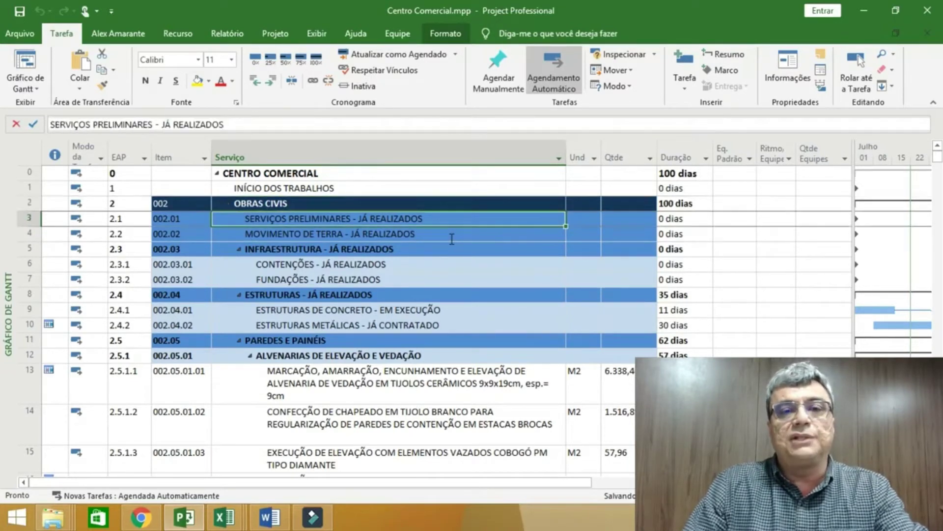
{"action": "key", "text": "Down"}
{"action": "key", "text": "Down"}
{"action": "key", "text": "Down"}
{"action": "key", "text": "Down"}
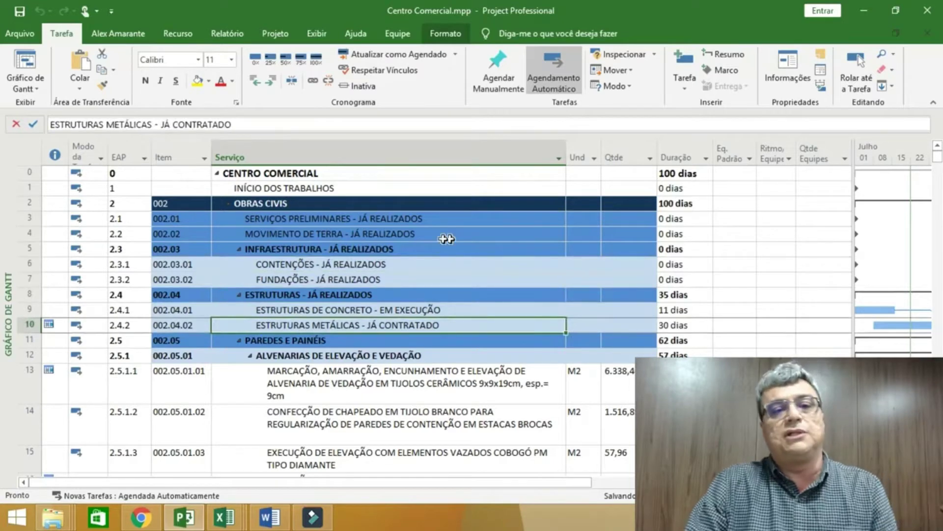
- Examine the Serviço, Item, Und and Qtde columns and the ceramic-brick masonry task 2.5.1.1
{"action": "left_click", "coordinate": [414, 155]}
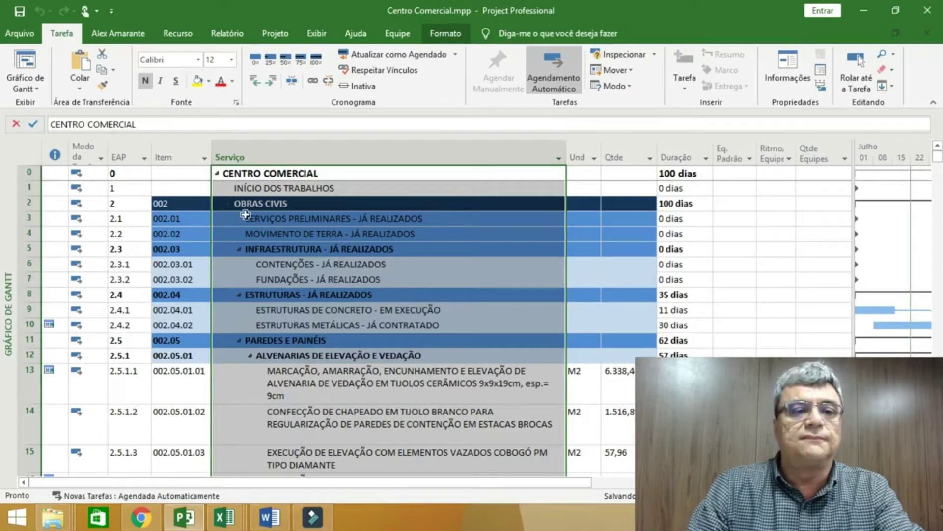
{"action": "left_click", "coordinate": [183, 154]}
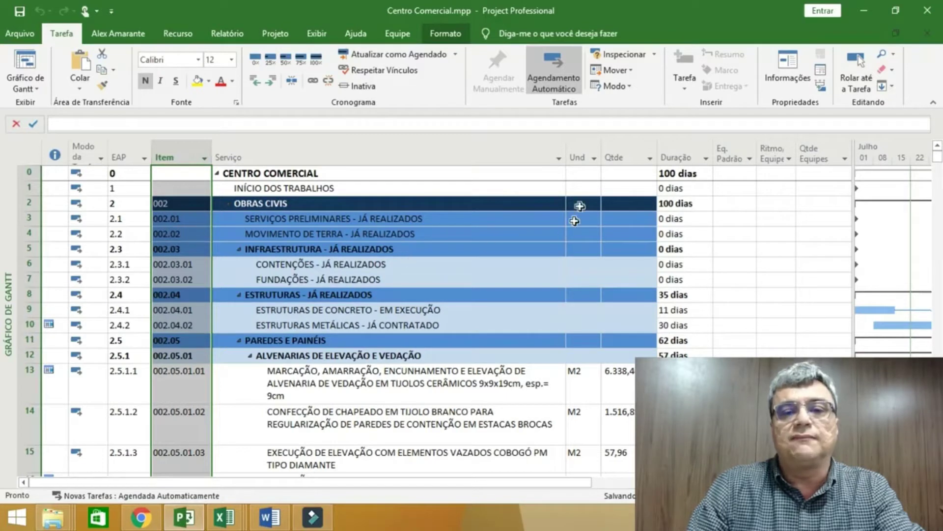
{"action": "left_click", "coordinate": [580, 150]}
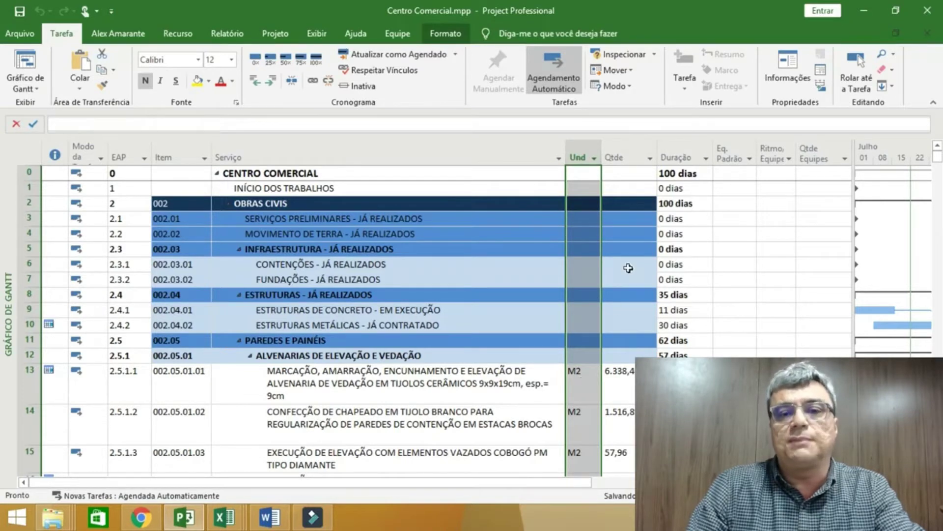
{"action": "left_click", "coordinate": [625, 156]}
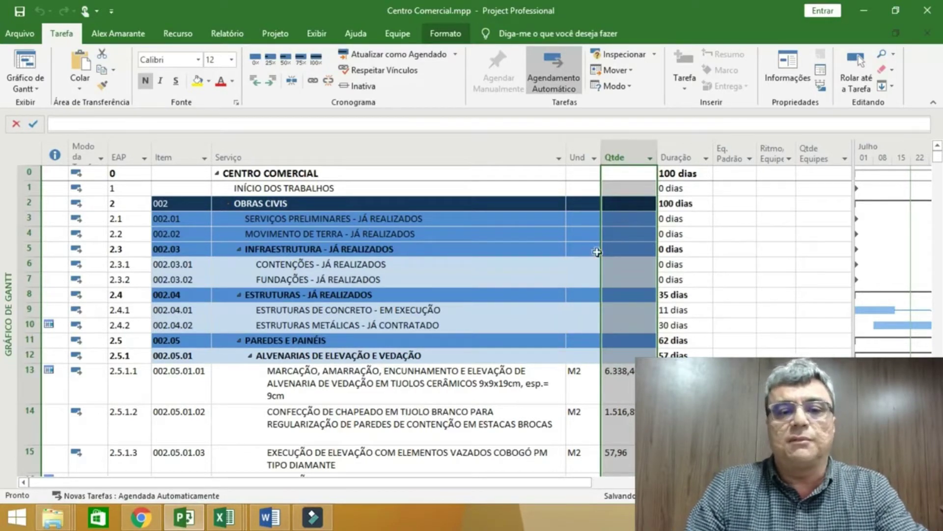
{"action": "left_click", "coordinate": [466, 370]}
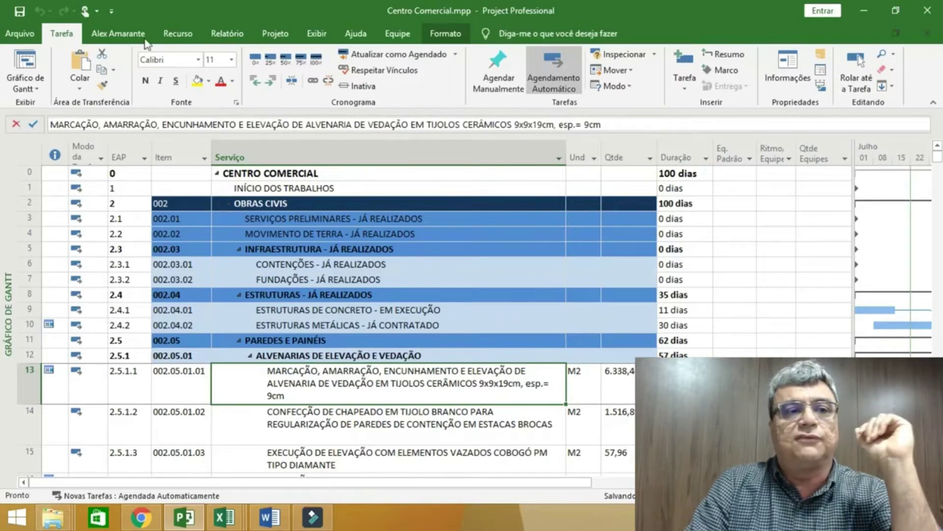
- Create a blank project and widen its task table until all the default columns show
{"action": "left_click", "coordinate": [22, 34]}
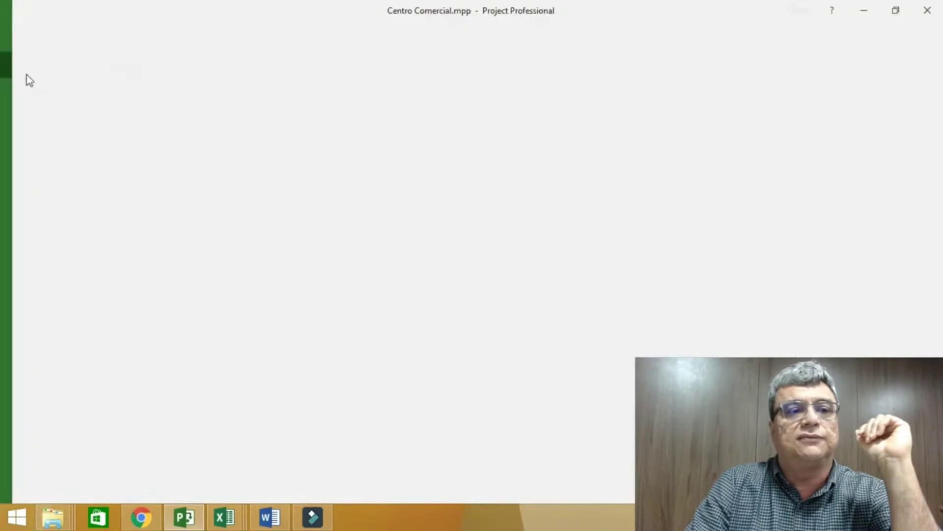
{"action": "left_click", "coordinate": [30, 98]}
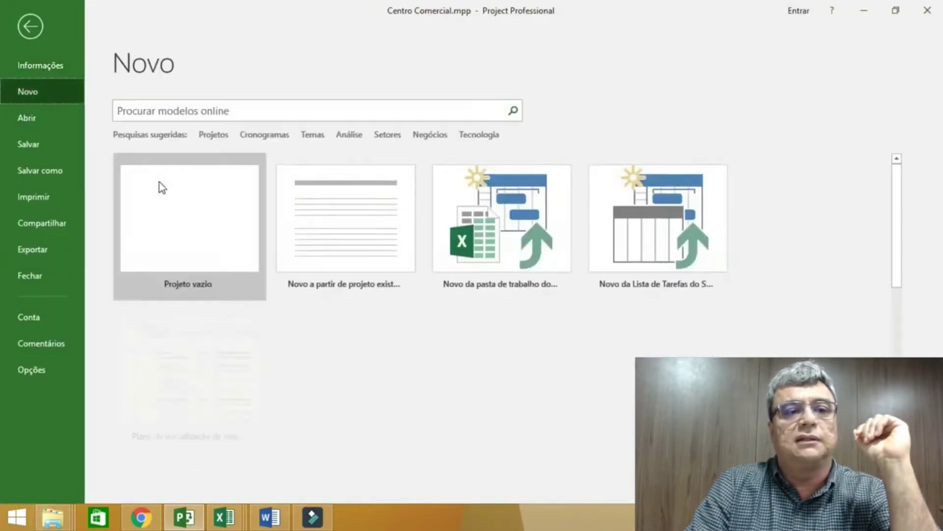
{"action": "left_click", "coordinate": [199, 204]}
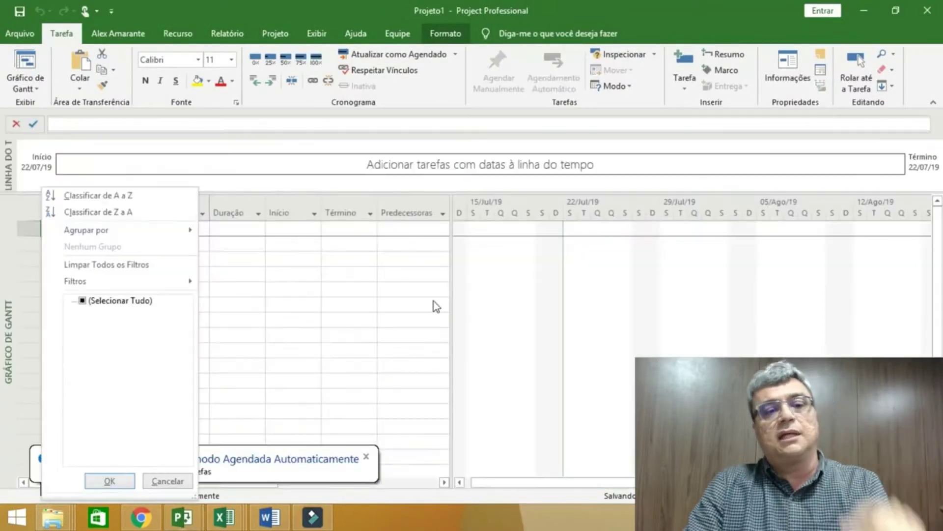
{"action": "left_click_drag", "start_coordinate": [452, 316], "coordinate": [820, 317]}
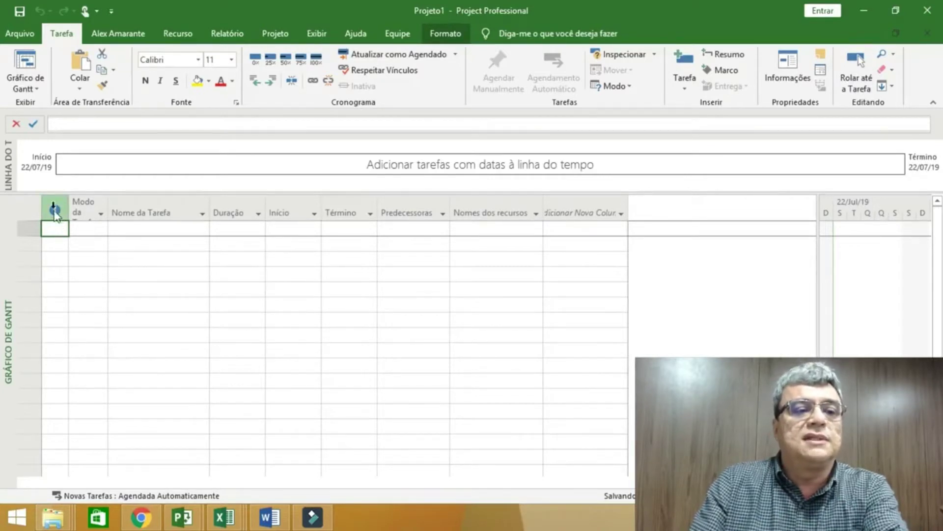
{"action": "mouse_move", "coordinate": [53, 206]}
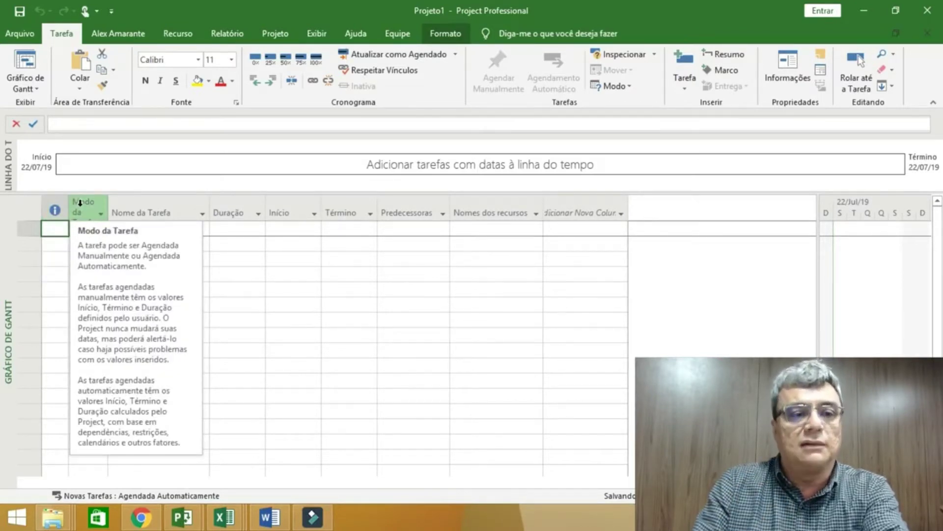
{"action": "mouse_move", "coordinate": [148, 208]}
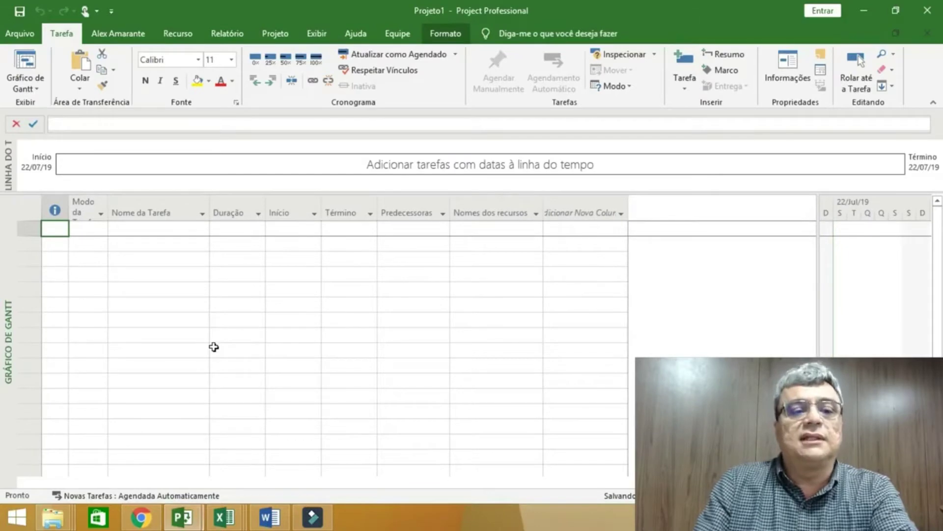
- Switch to Centro Comercial.mpp and widen its task table to examine the columns beyond Qtde Equipes
{"action": "mouse_move", "coordinate": [188, 522]}
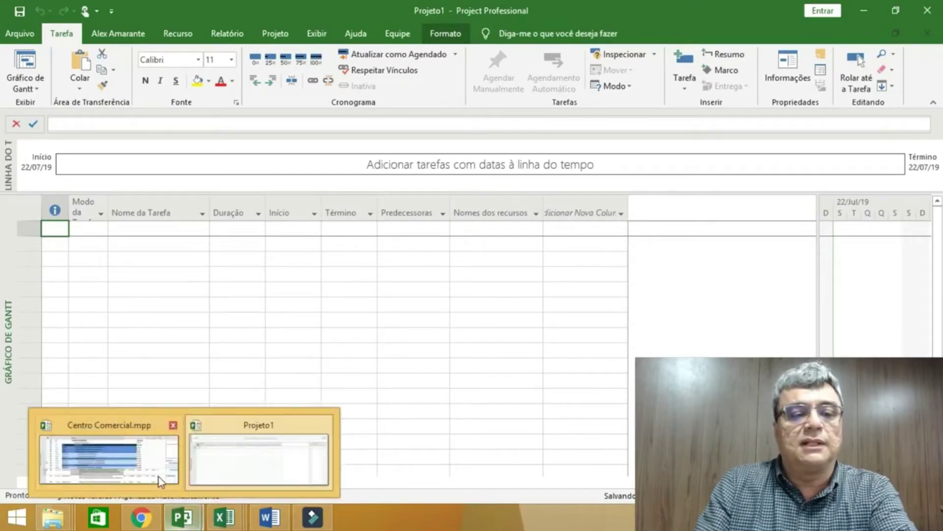
{"action": "left_click", "coordinate": [156, 479]}
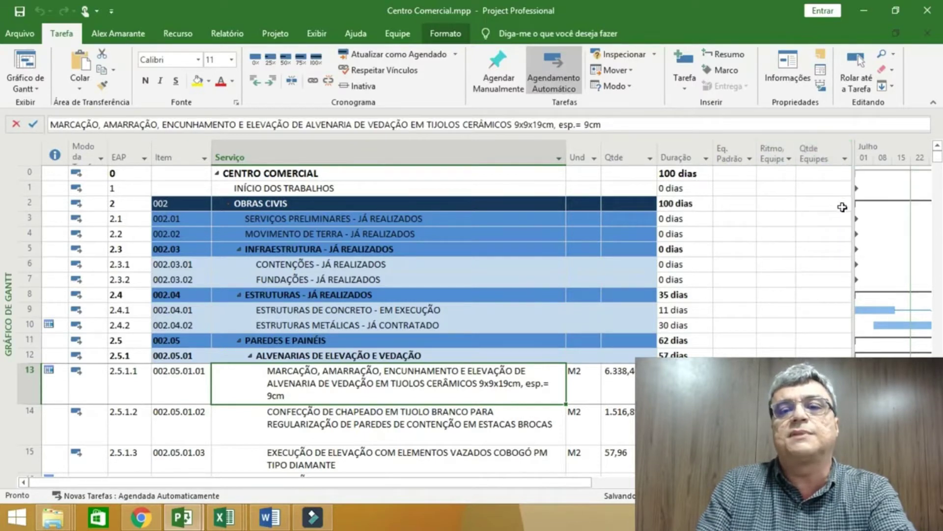
{"action": "left_click_drag", "start_coordinate": [852, 209], "coordinate": [933, 209]}
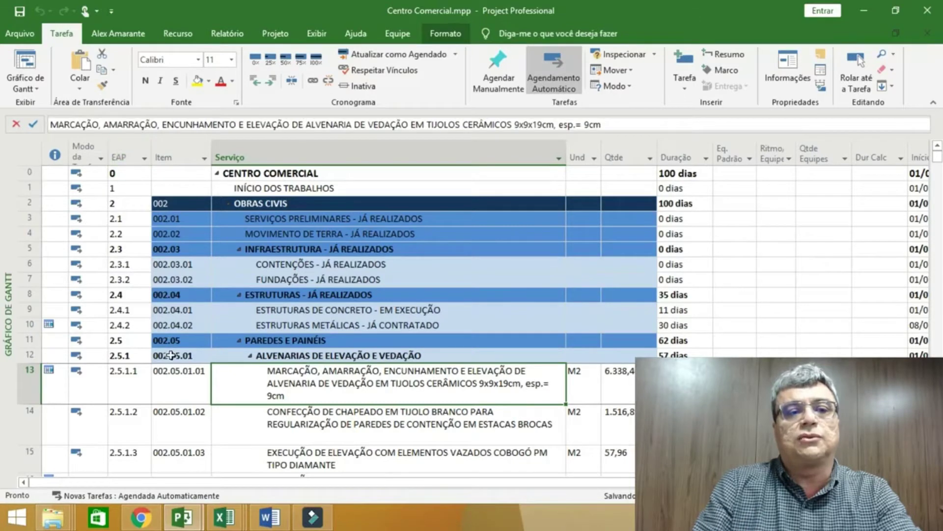
- Return to Projeto1 and insert a Número da estrutura de tópicos column before Nome da Tarefa
{"action": "mouse_move", "coordinate": [185, 523]}
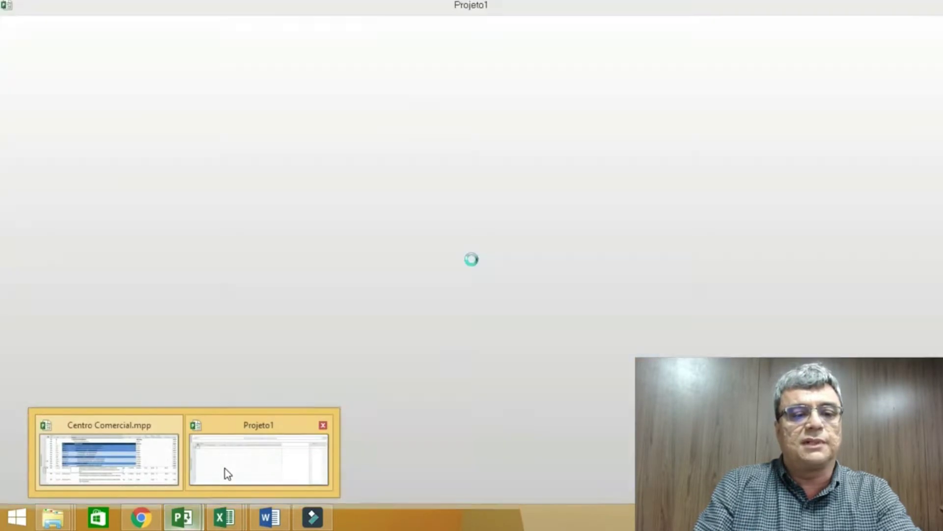
{"action": "left_click", "coordinate": [225, 467]}
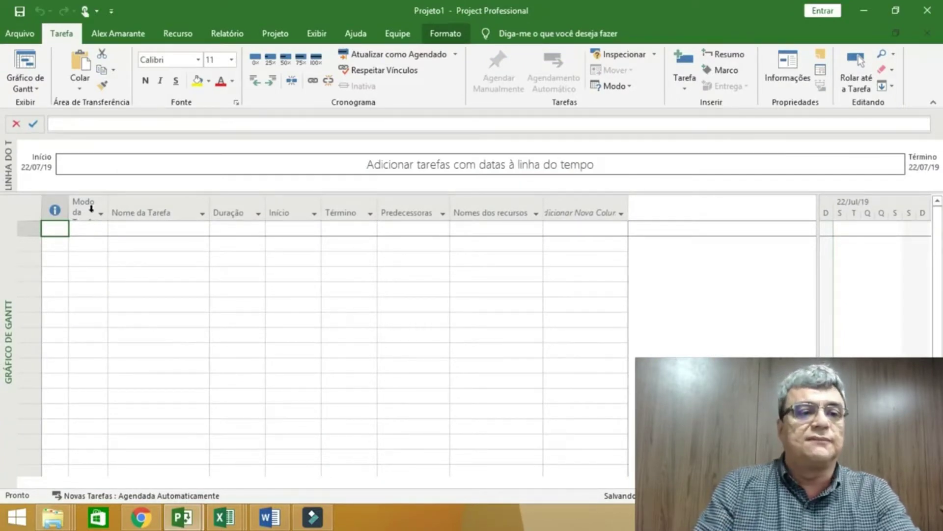
{"action": "mouse_move", "coordinate": [87, 206]}
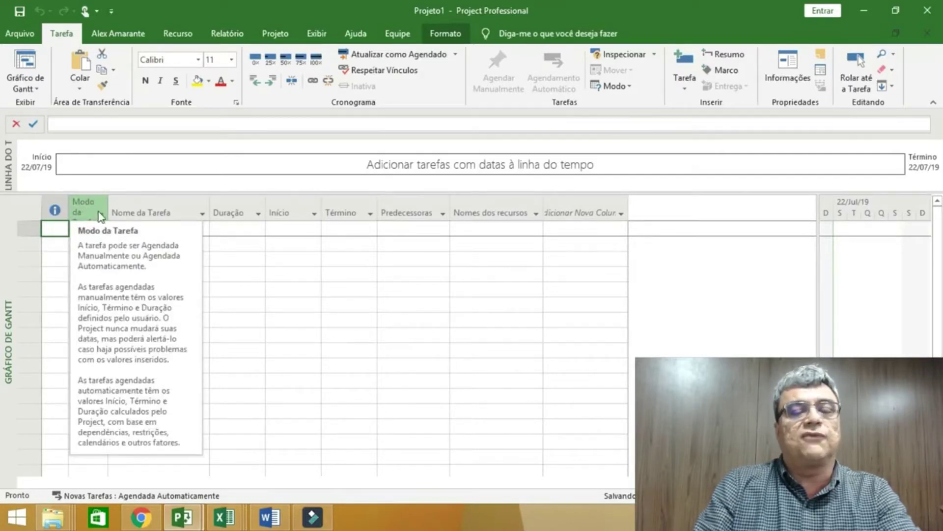
{"action": "mouse_move", "coordinate": [140, 207]}
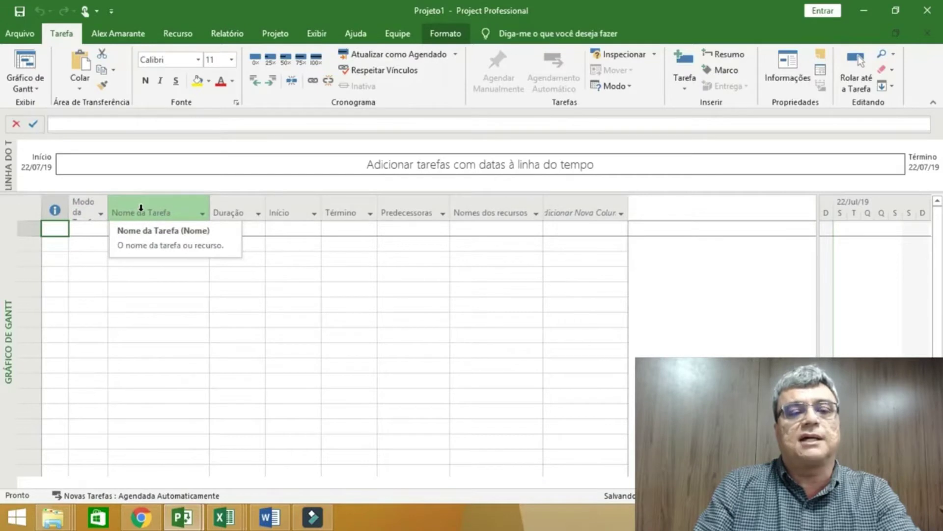
{"action": "right_click", "coordinate": [141, 211]}
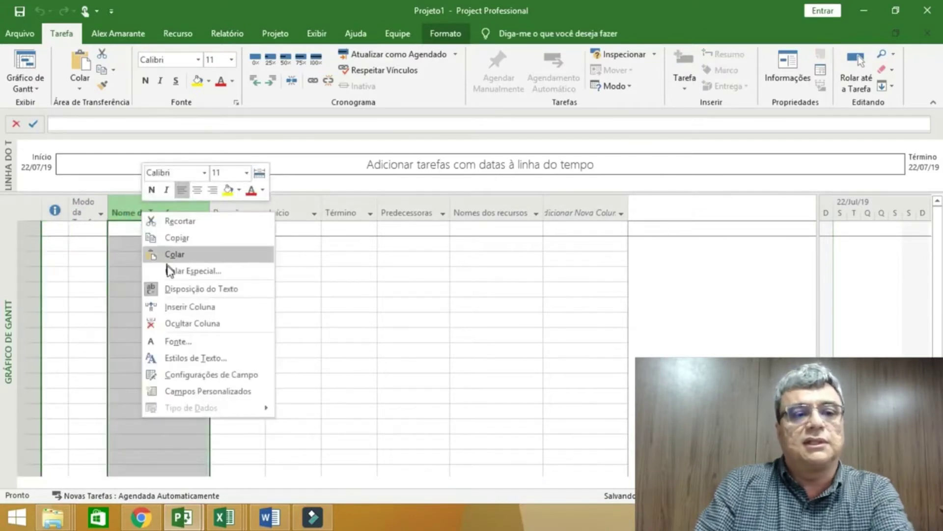
{"action": "left_click", "coordinate": [193, 306]}
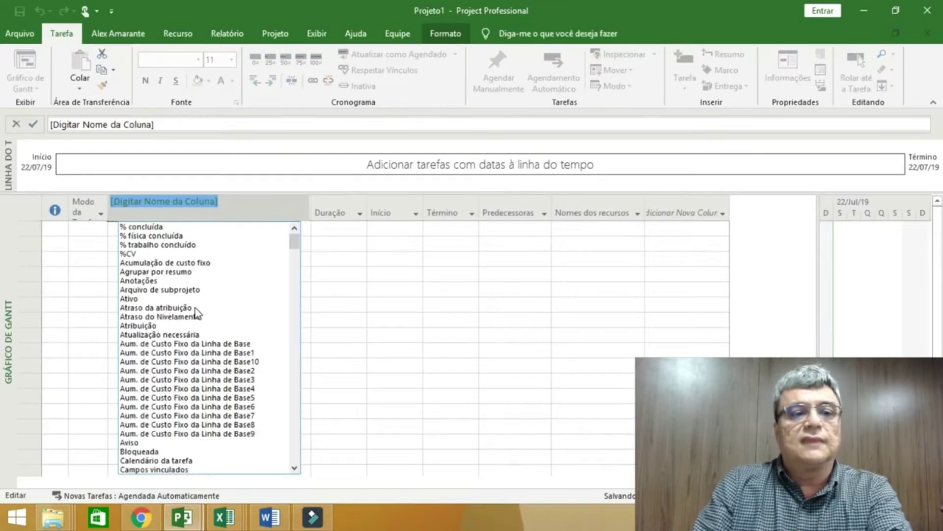
{"action": "left_click", "coordinate": [296, 400]}
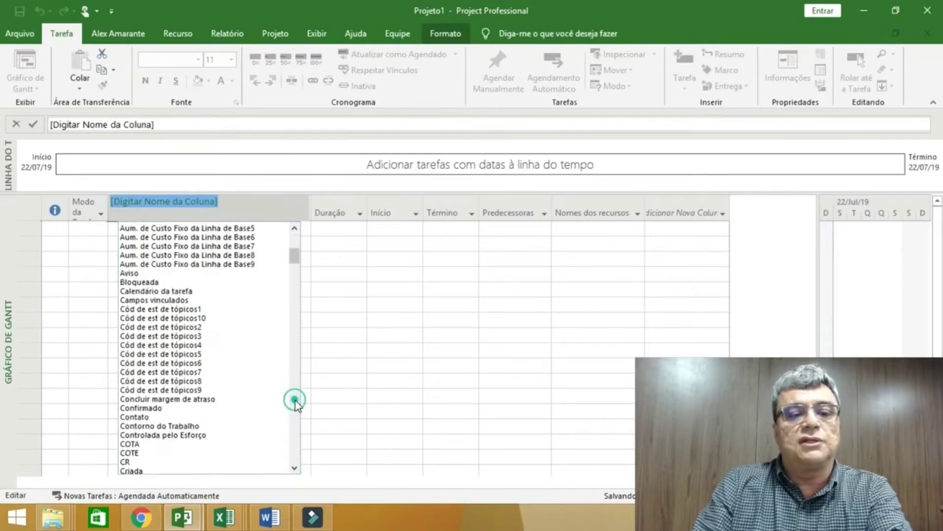
{"action": "left_click", "coordinate": [296, 400]}
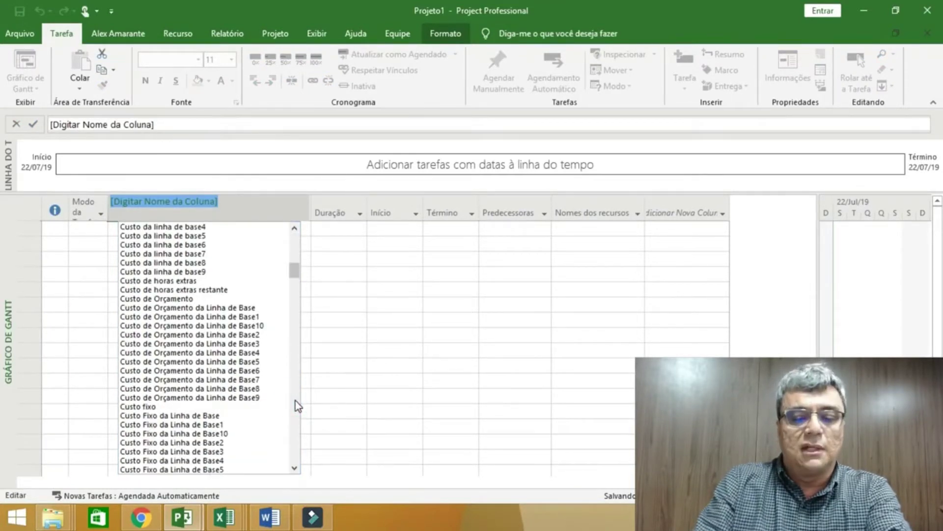
{"action": "type", "text": "número da estrutura de tópicos"}
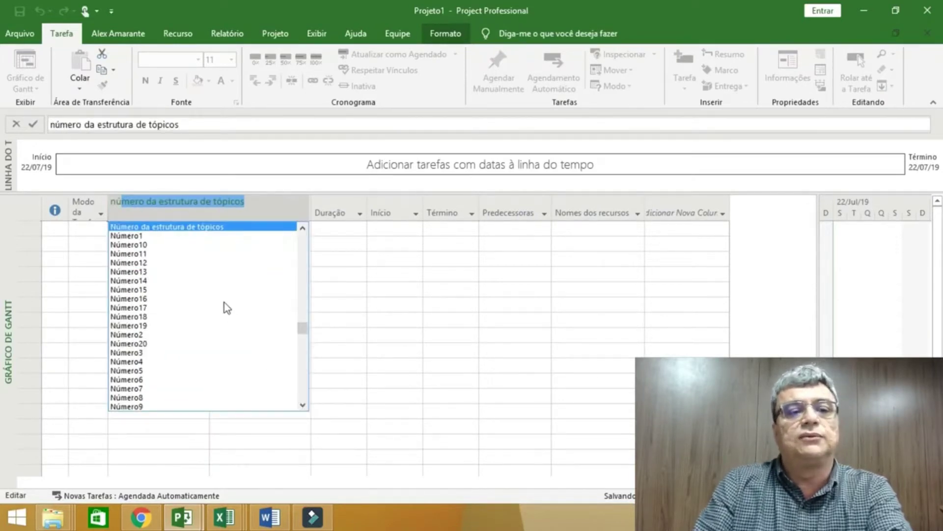
{"action": "left_click", "coordinate": [167, 227]}
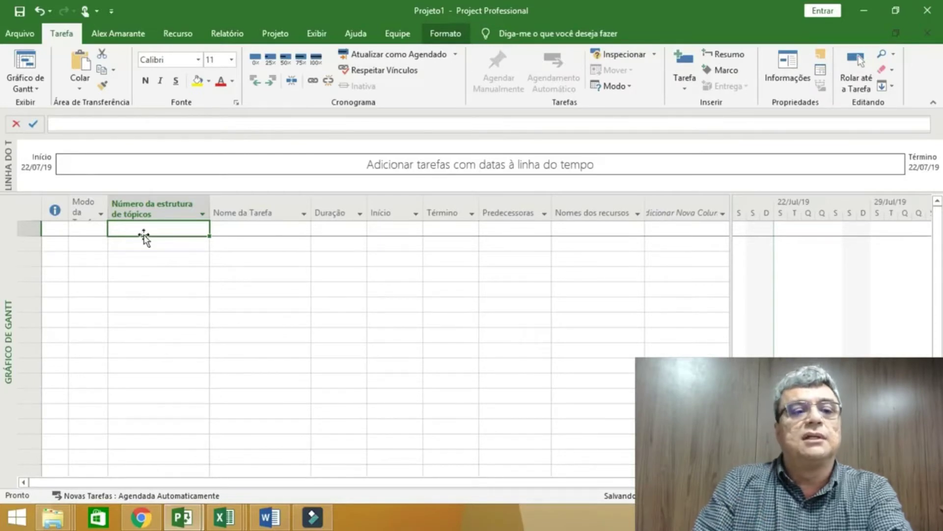
- Rename the Número da estrutura de tópicos column as EAP and narrow it to about half its width
{"action": "double_click", "coordinate": [146, 203]}
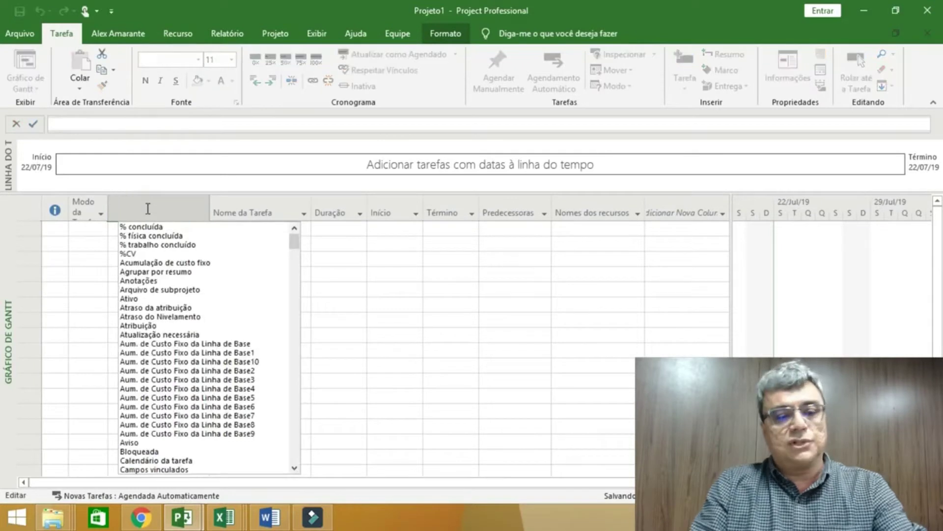
{"action": "type", "text": "EAT"}
{"action": "key", "text": "BackSpace"}
{"action": "type", "text": "P"}
{"action": "key", "text": "Return"}
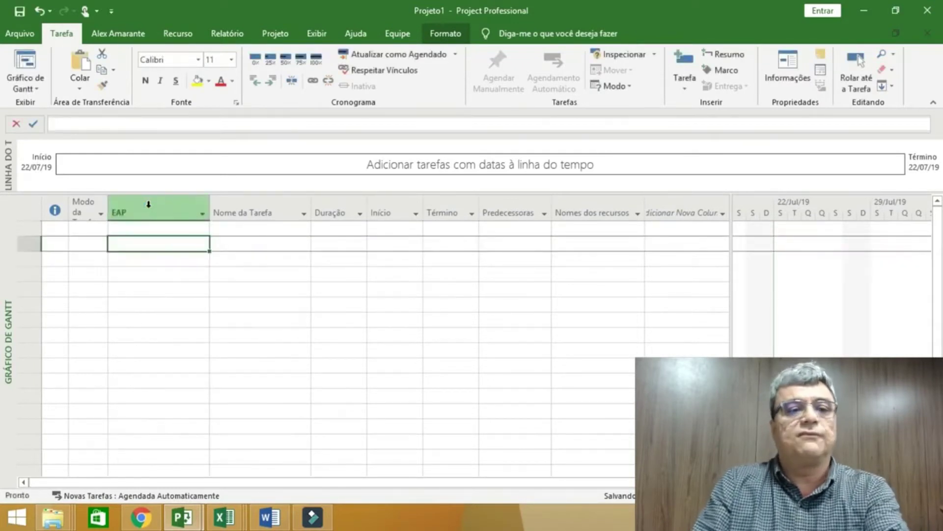
{"action": "left_click_drag", "start_coordinate": [210, 201], "coordinate": [165, 200]}
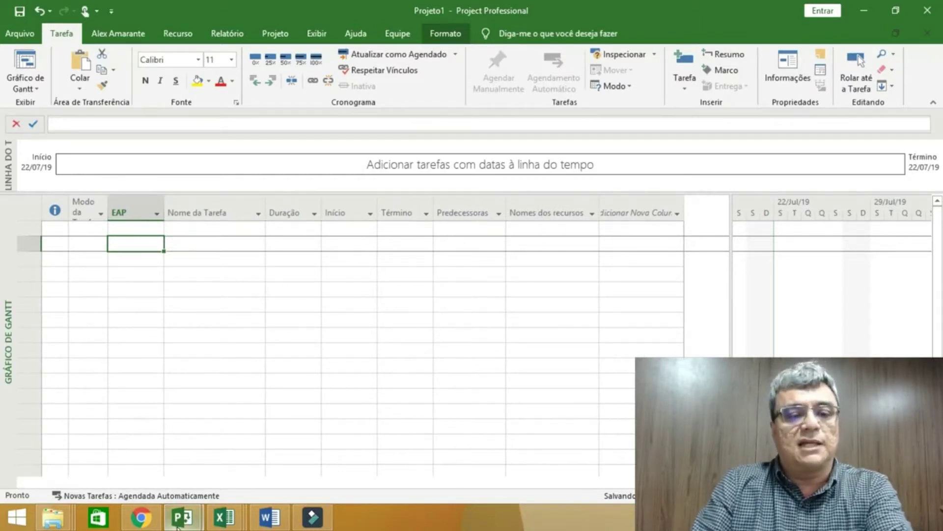
- Check which column follows EAP in Centro Comercial.mpp and return to Projeto1
{"action": "mouse_move", "coordinate": [178, 525]}
{"action": "left_click", "coordinate": [147, 461]}
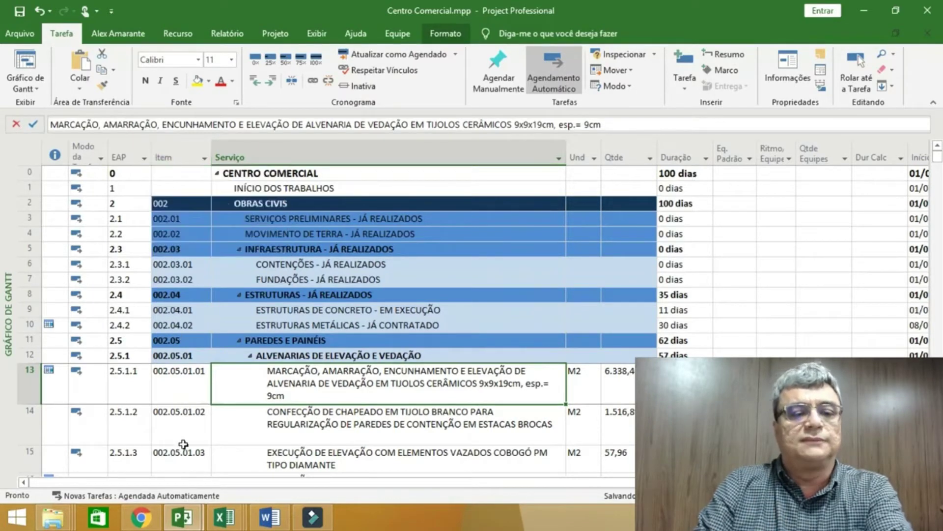
{"action": "mouse_move", "coordinate": [183, 525]}
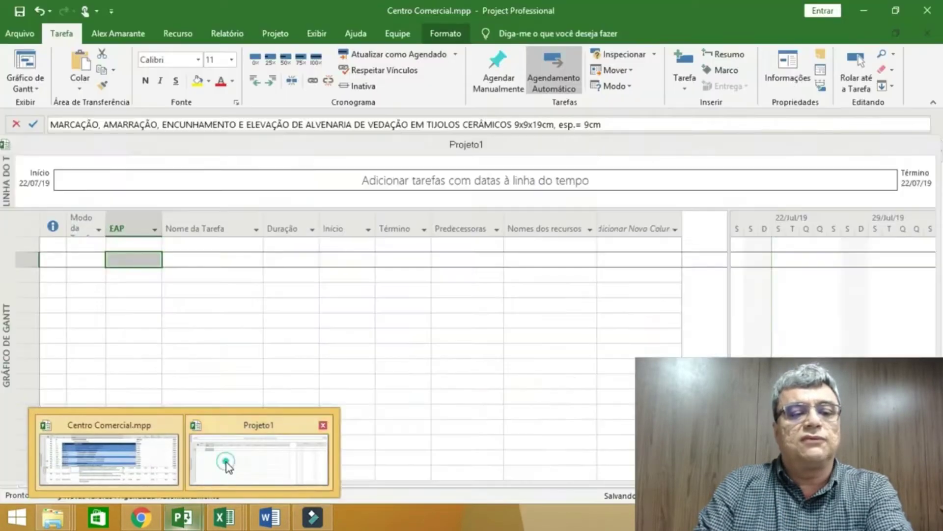
{"action": "left_click", "coordinate": [228, 467]}
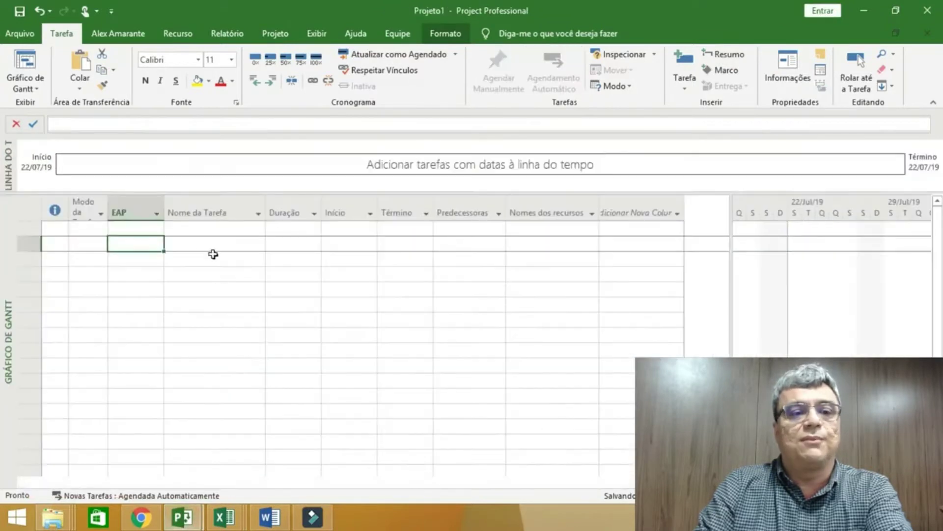
- Insert a Texto3 column immediately before Nome da Tarefa
{"action": "right_click", "coordinate": [197, 211]}
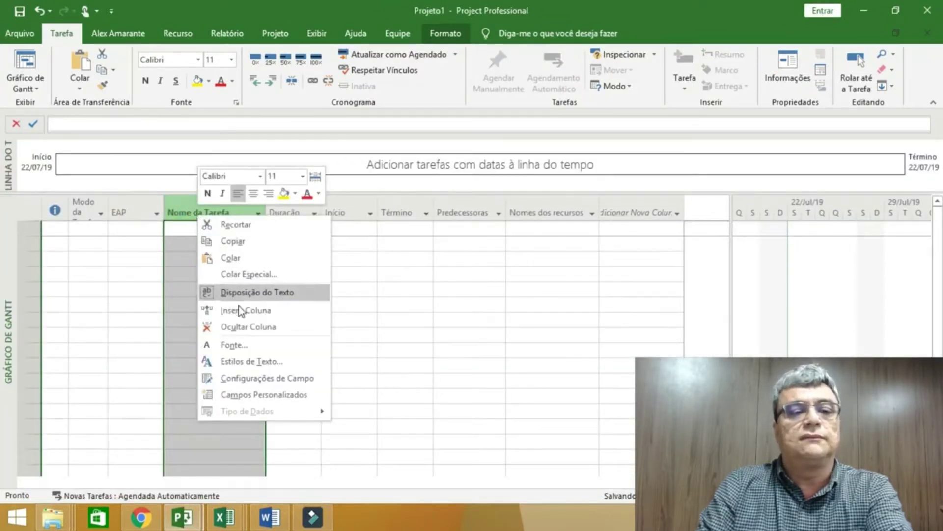
{"action": "left_click", "coordinate": [245, 313]}
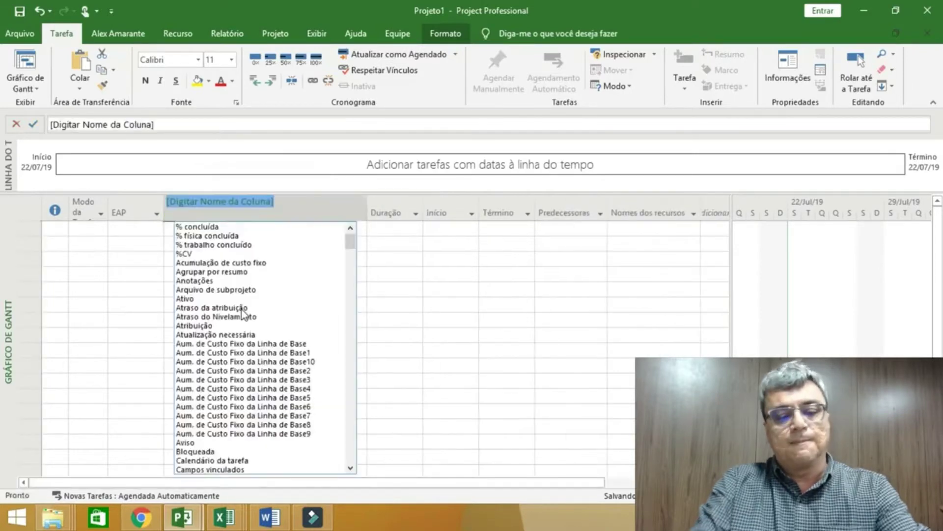
{"action": "type", "text": "texto1"}
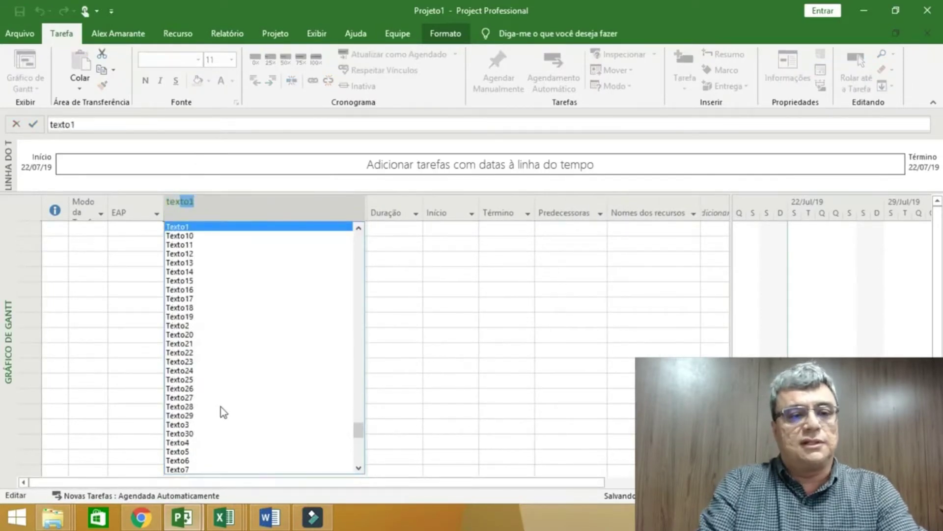
{"action": "left_click", "coordinate": [193, 426]}
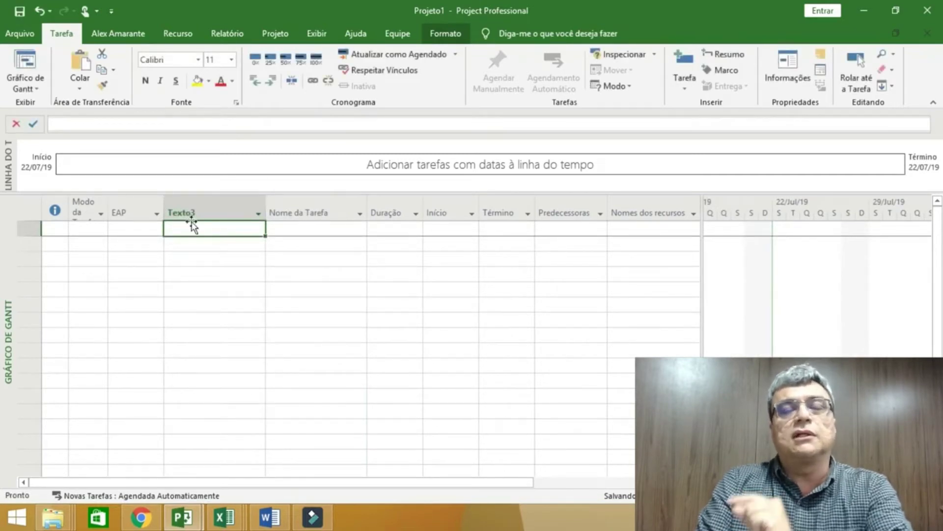
- Rename the Texto3 column as Item and narrow it to about two thirds of its width
{"action": "left_click", "coordinate": [196, 205]}
{"action": "left_click", "coordinate": [198, 205]}
{"action": "type", "text": "Item"}
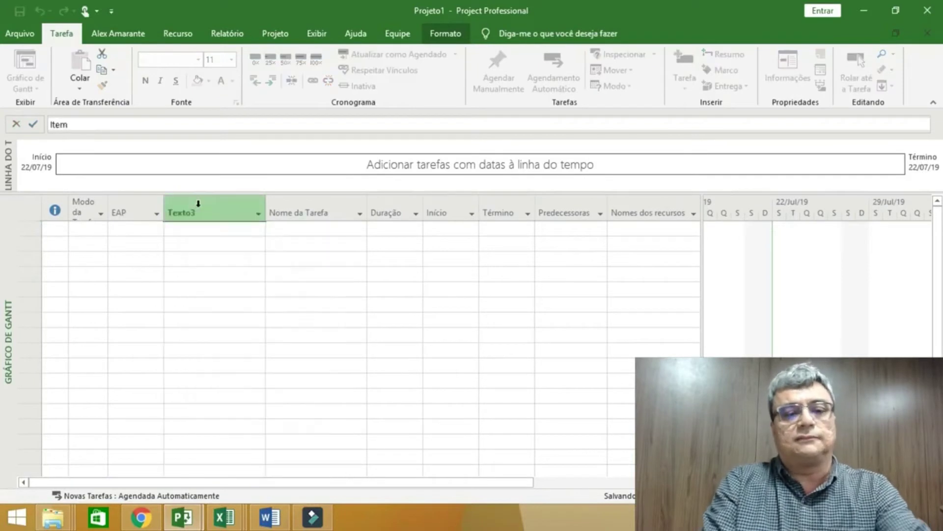
{"action": "key", "text": "Return"}
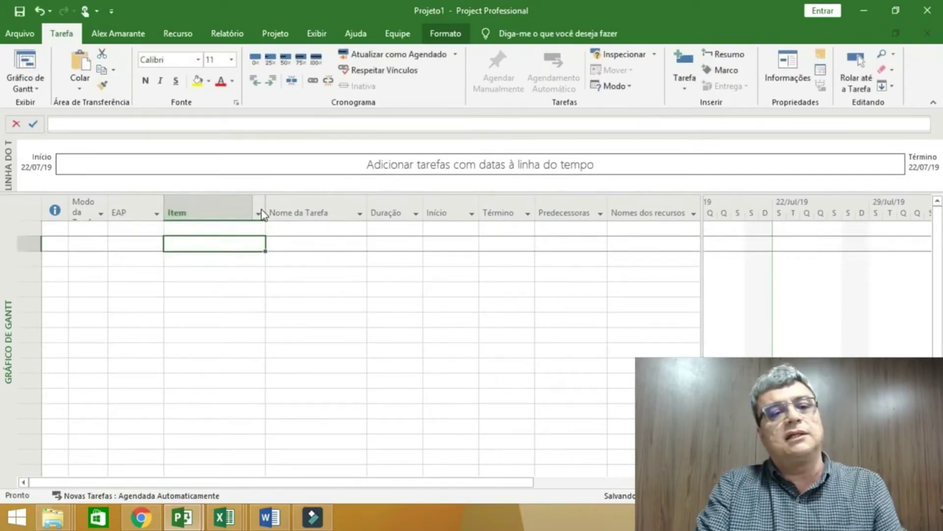
{"action": "left_click", "coordinate": [259, 213]}
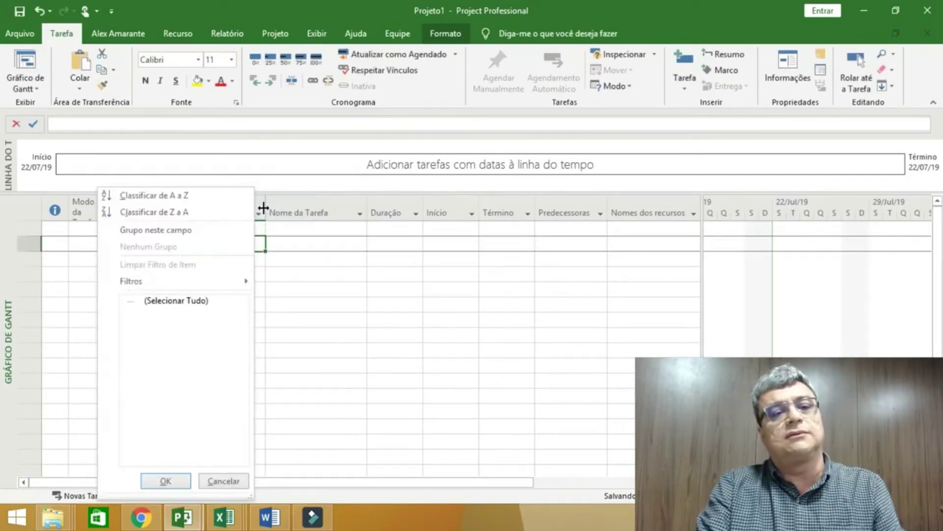
{"action": "left_click", "coordinate": [264, 212]}
{"action": "left_click_drag", "start_coordinate": [266, 211], "coordinate": [229, 207]}
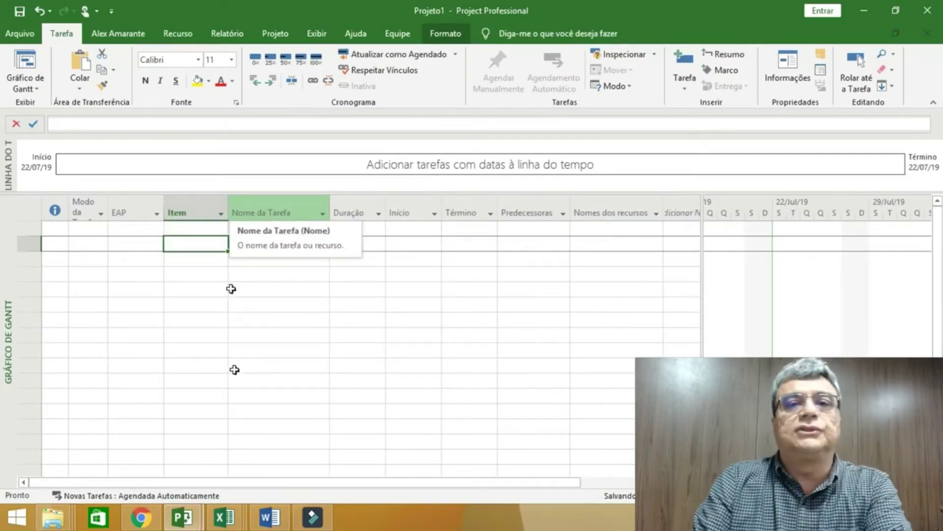
- Check which column follows Item in Centro Comercial.mpp and return to Projeto1
{"action": "mouse_move", "coordinate": [189, 523]}
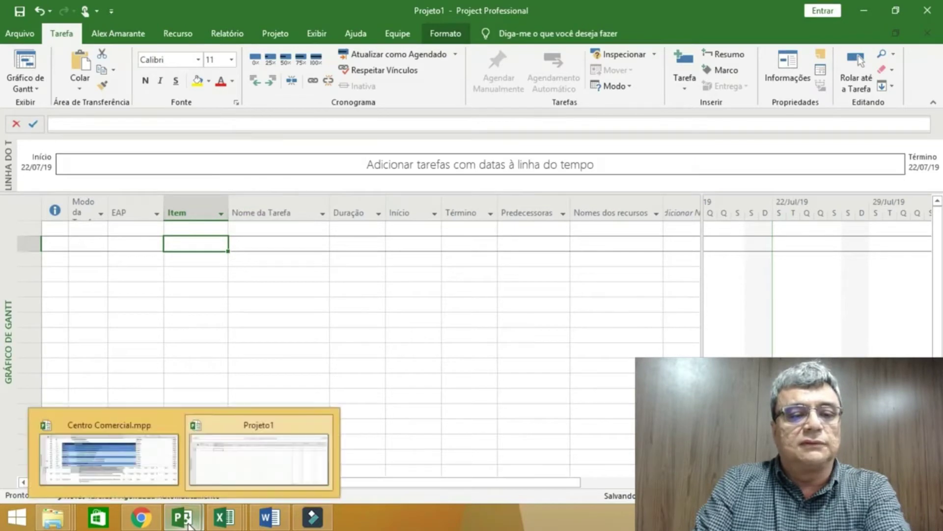
{"action": "left_click", "coordinate": [156, 454]}
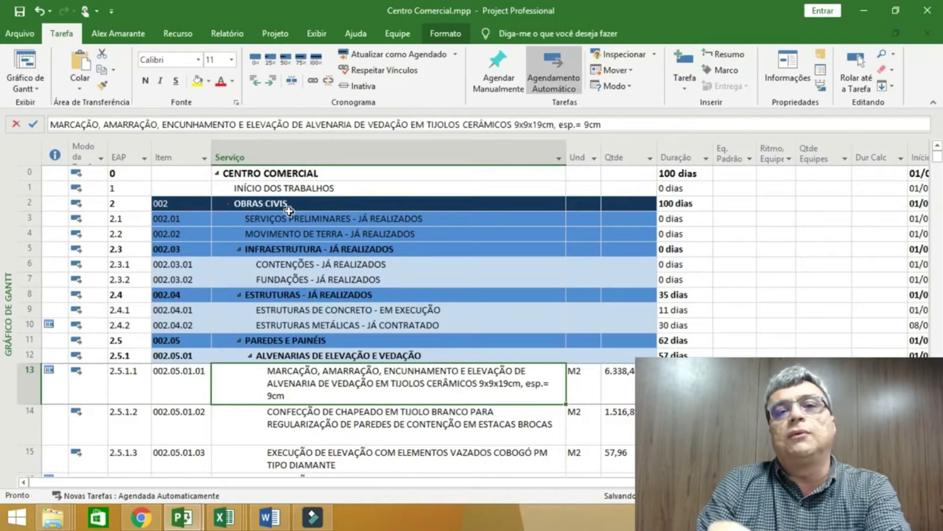
{"action": "left_click", "coordinate": [184, 517]}
{"action": "left_click", "coordinate": [234, 460]}
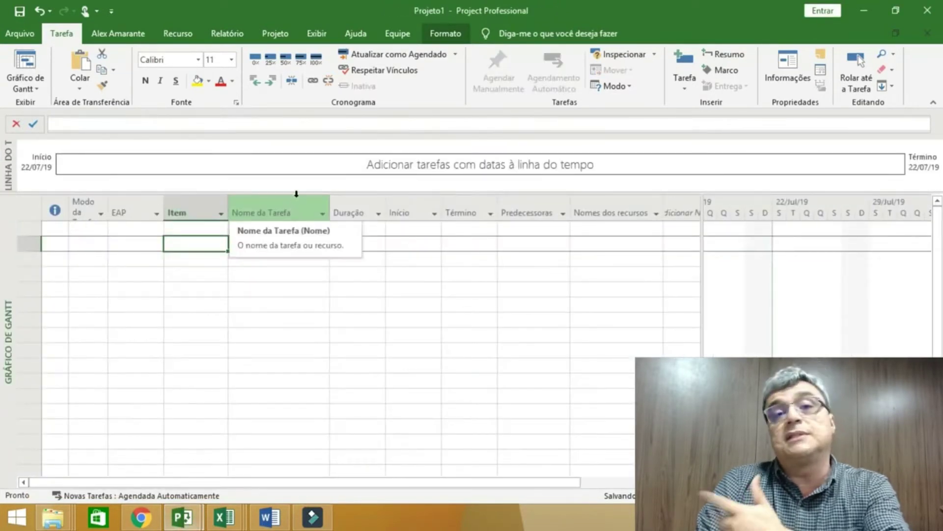
- Rename the Nome da Tarefa column as Serviço, expand the task table over the chart, and widen Serviço by about 60 percent
{"action": "left_click", "coordinate": [281, 213]}
{"action": "left_click", "coordinate": [281, 213]}
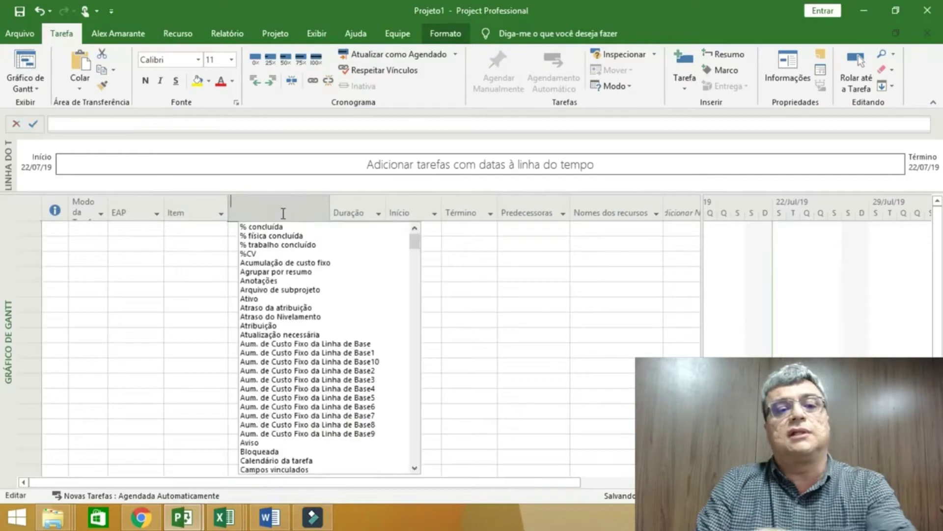
{"action": "type", "text": "Serviço"}
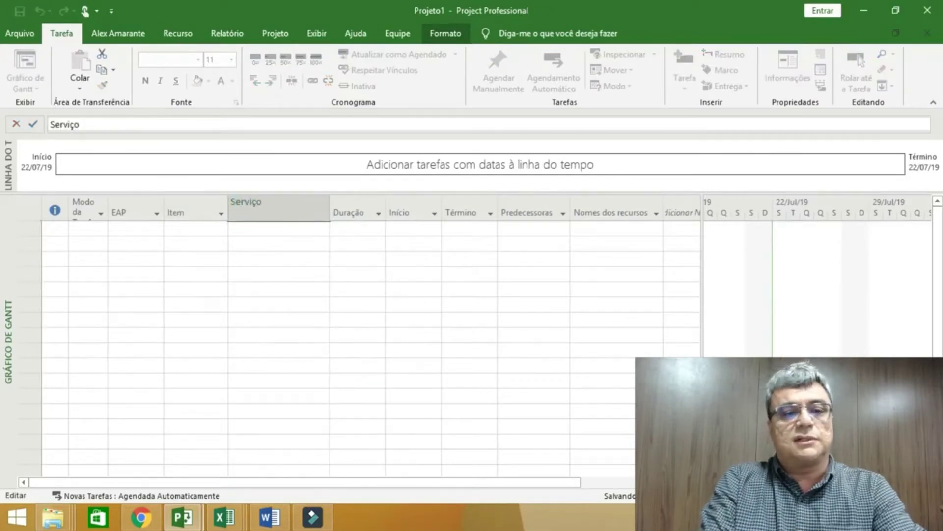
{"action": "key", "text": "Return"}
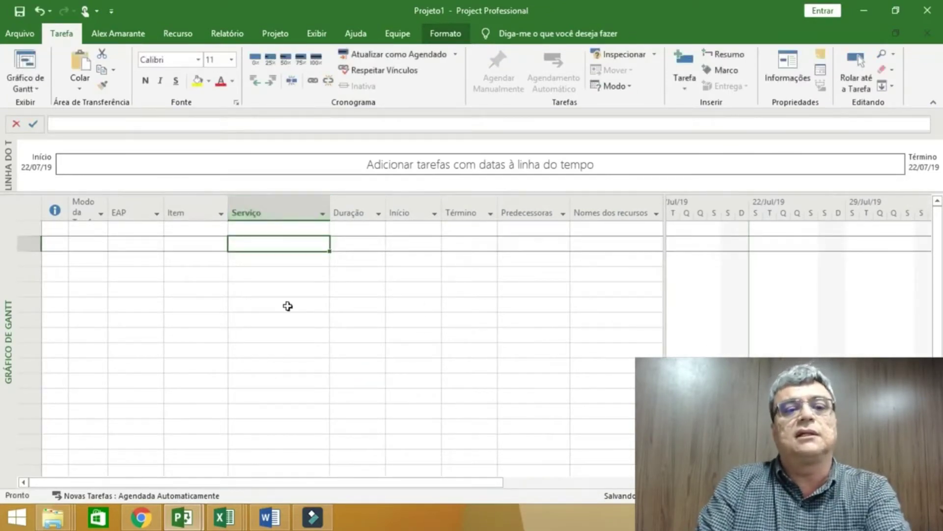
{"action": "left_click_drag", "start_coordinate": [666, 276], "coordinate": [850, 276]}
{"action": "left_click_drag", "start_coordinate": [331, 210], "coordinate": [392, 211]}
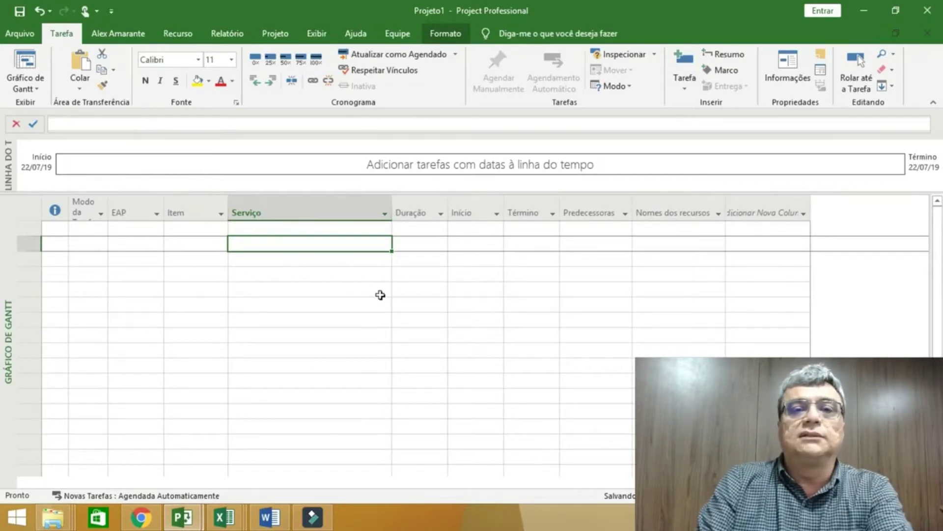
- Check which text field the Und column uses in Centro Comercial.mpp and return to Projeto1
{"action": "mouse_move", "coordinate": [185, 524]}
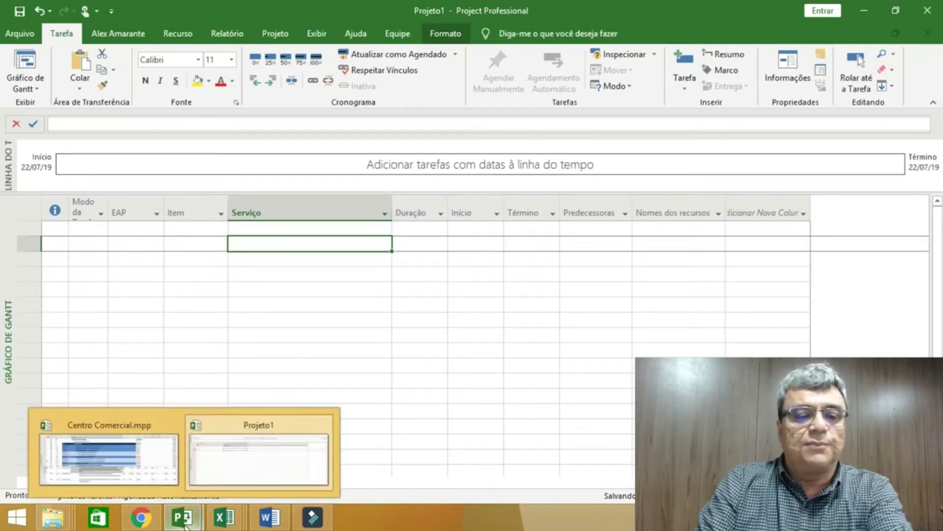
{"action": "left_click", "coordinate": [138, 466]}
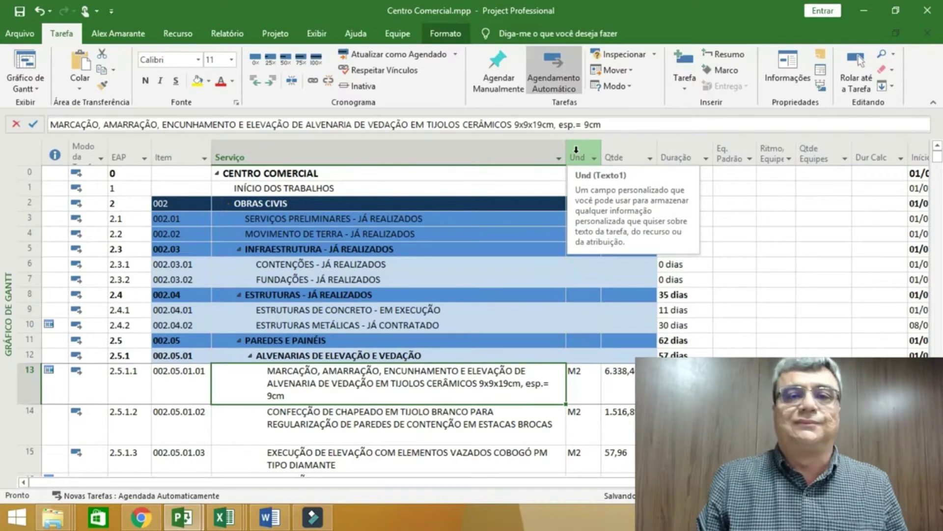
{"action": "left_click", "coordinate": [576, 149]}
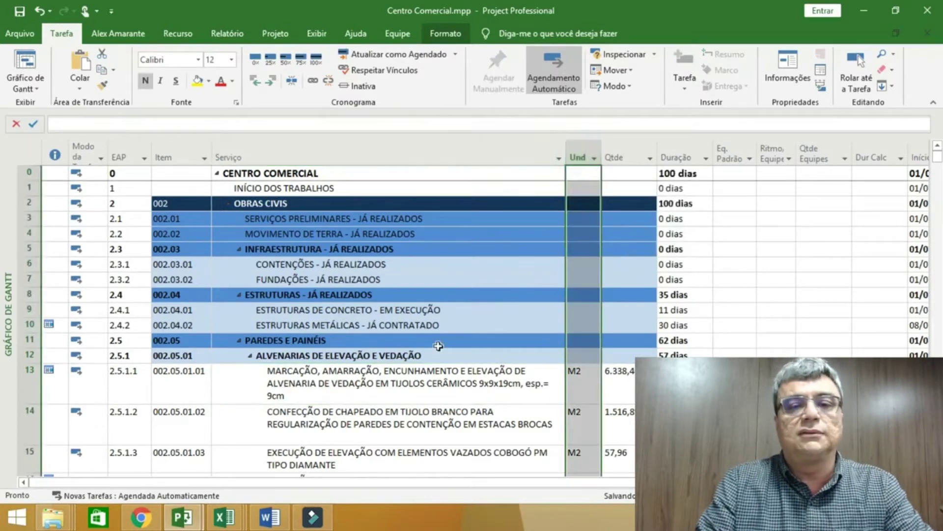
{"action": "mouse_move", "coordinate": [188, 523]}
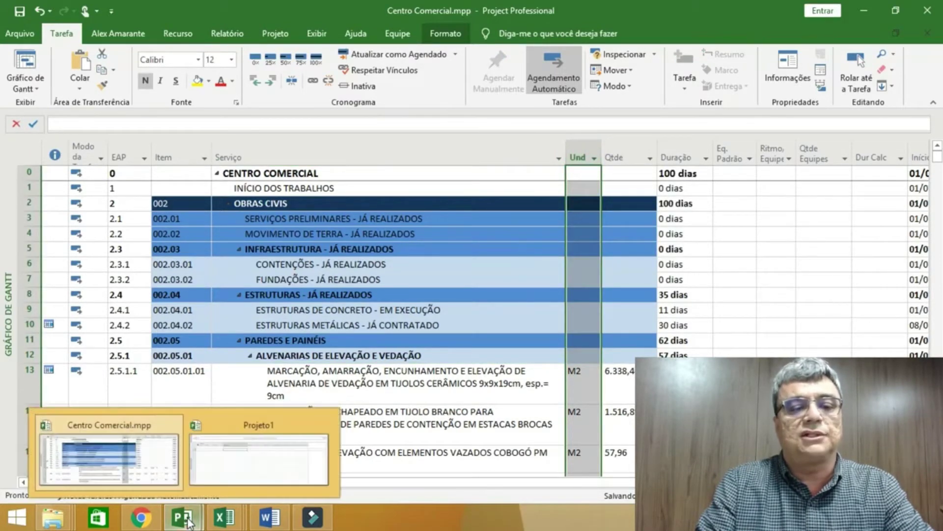
{"action": "left_click", "coordinate": [256, 450]}
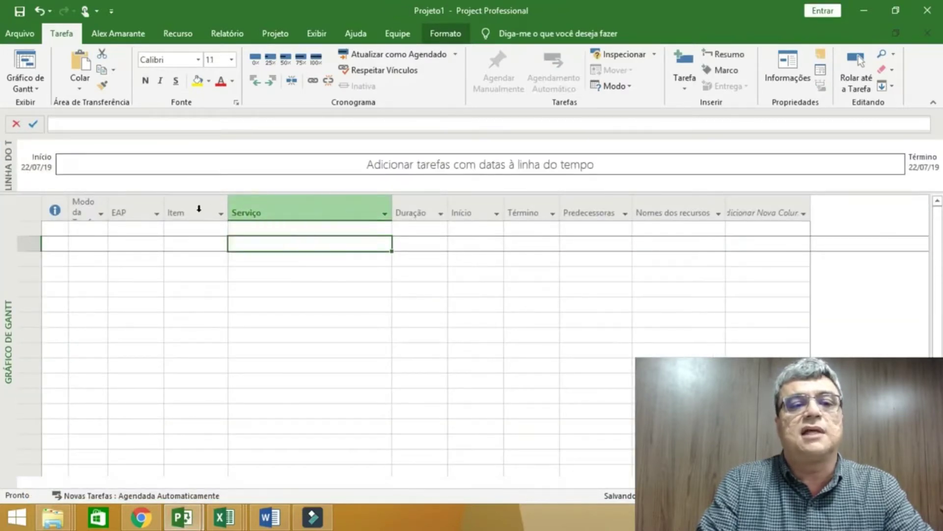
- Insert a Texto1 column between Serviço and Duração
{"action": "left_click", "coordinate": [421, 210]}
{"action": "right_click", "coordinate": [418, 212]}
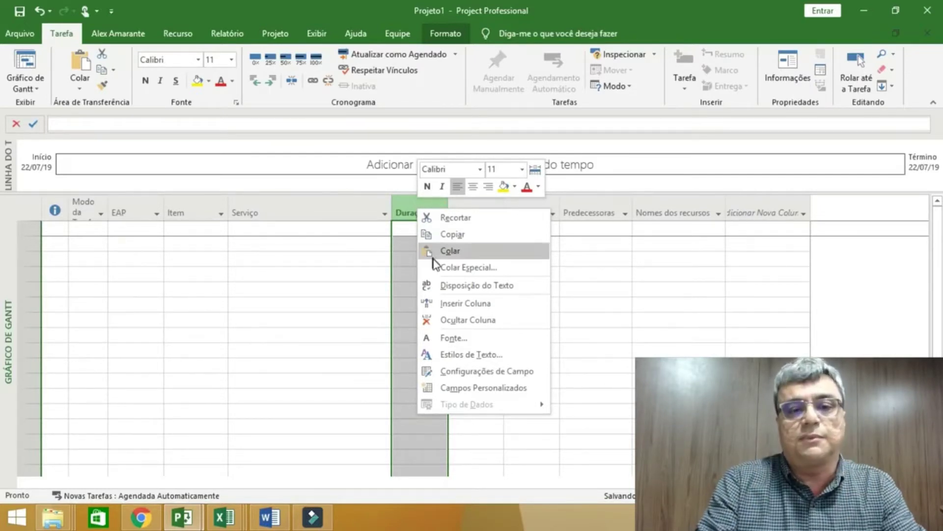
{"action": "left_click", "coordinate": [473, 305]}
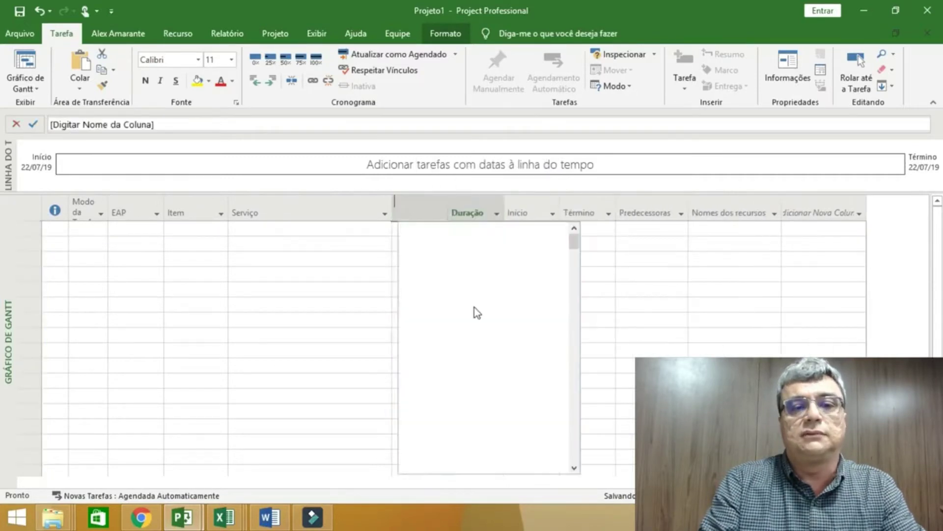
{"action": "type", "text": "texto1"}
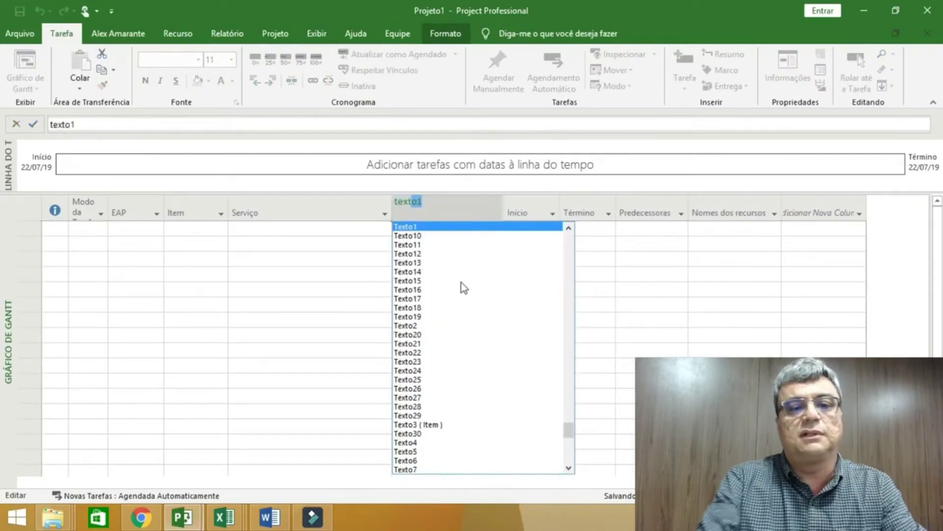
{"action": "left_click", "coordinate": [424, 226]}
- Rename the Texto1 column as Und
{"action": "left_click", "coordinate": [415, 209]}
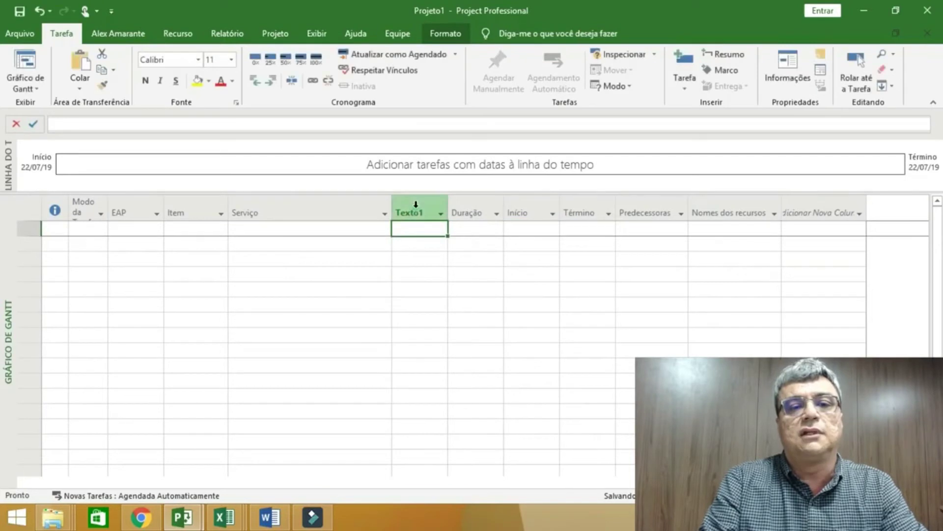
{"action": "type", "text": "Und"}
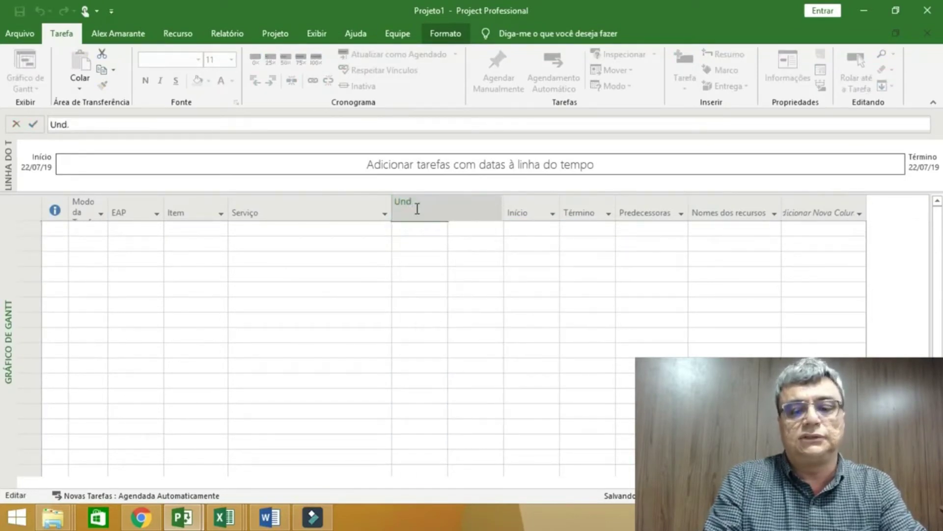
{"action": "type", "text": "."}
{"action": "key", "text": "Return"}
{"action": "left_click", "coordinate": [419, 243]}
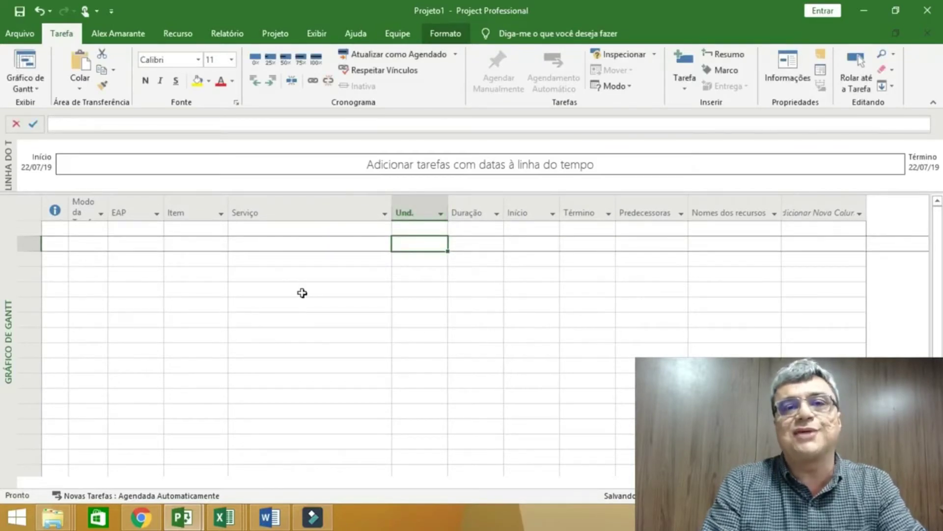
- Check the Qtde column's field in Centro Comercial.mpp and insert a Texto2 column before Duração in Projeto1
{"action": "key", "text": "alt+Tab"}
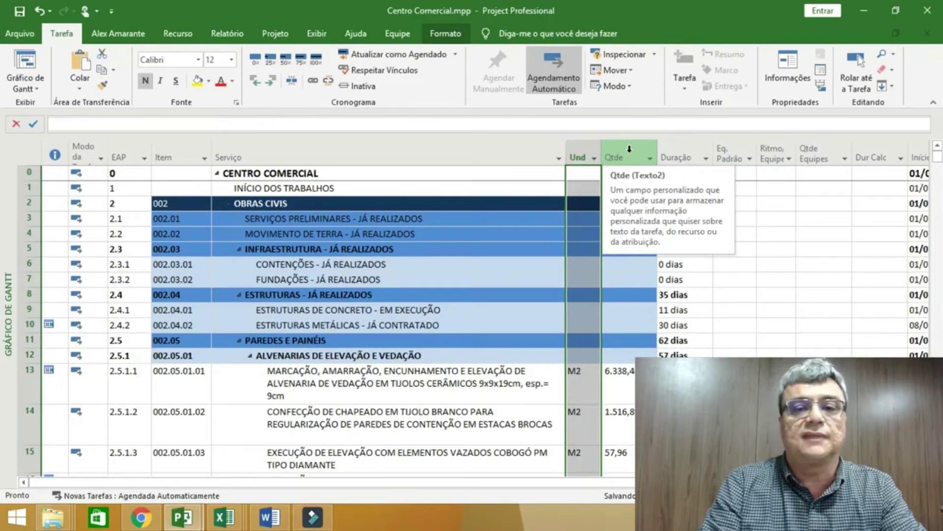
{"action": "key", "text": "ctrl+n"}
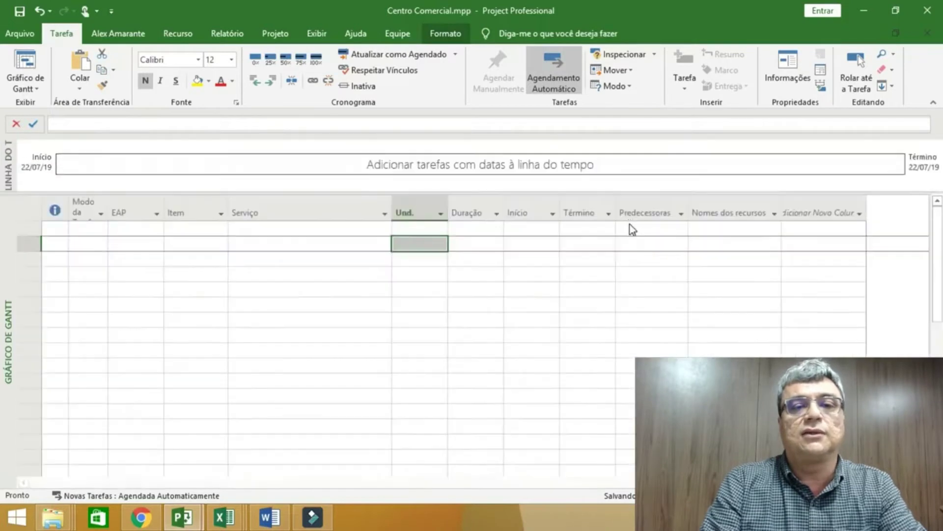
{"action": "right_click", "coordinate": [464, 212]}
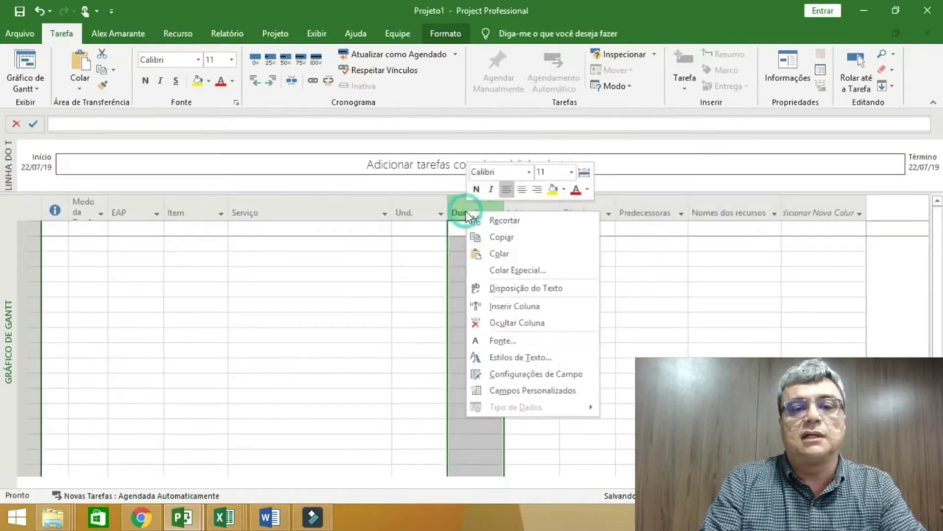
{"action": "left_click", "coordinate": [506, 306]}
{"action": "type", "text": "tex"}
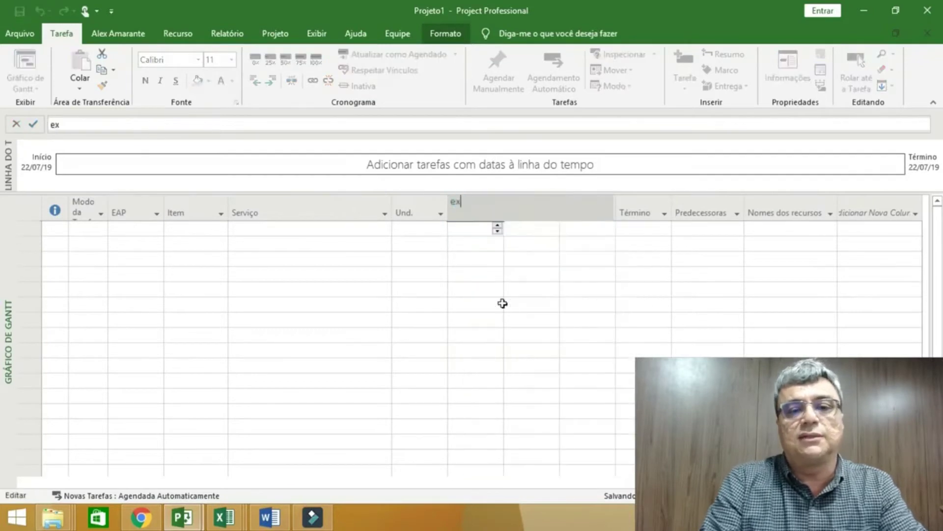
{"action": "key", "text": "BackSpace"}
{"action": "key", "text": "BackSpace"}
{"action": "type", "text": "texto1 ( Und."}
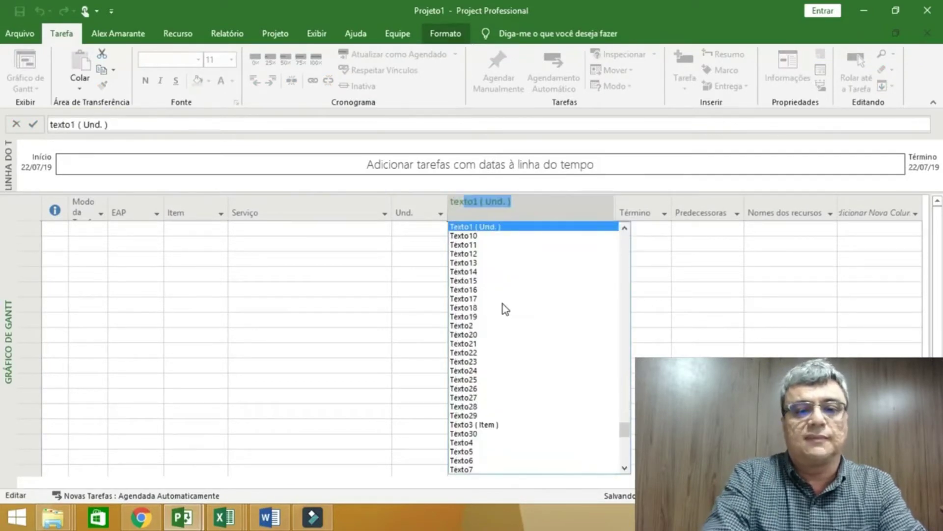
{"action": "left_click", "coordinate": [474, 326]}
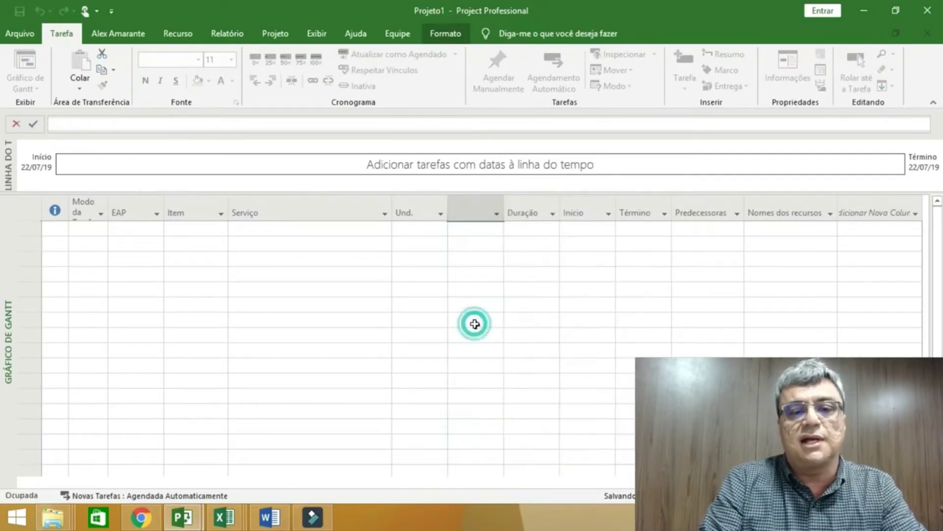
- Rename the Texto2 column as Qtde
{"action": "left_click", "coordinate": [472, 213]}
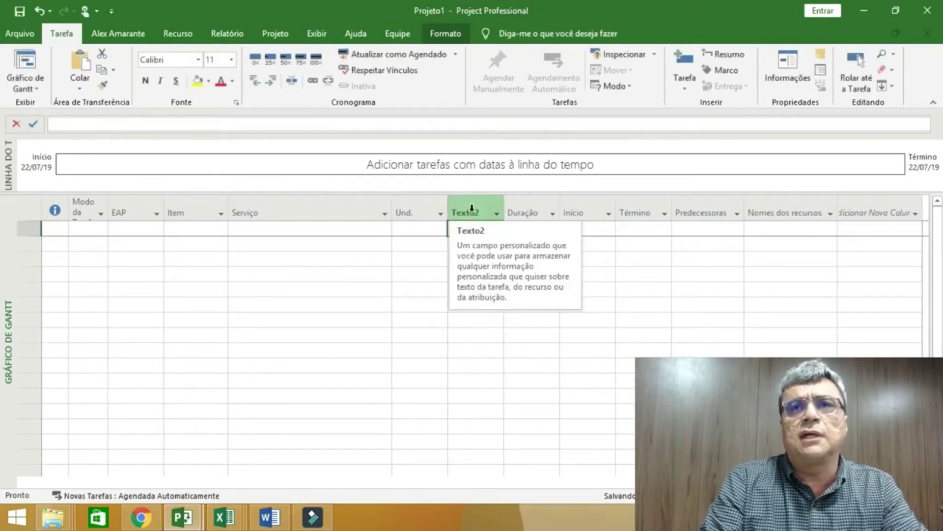
{"action": "double_click", "coordinate": [472, 211]}
{"action": "type", "text": "Q"}
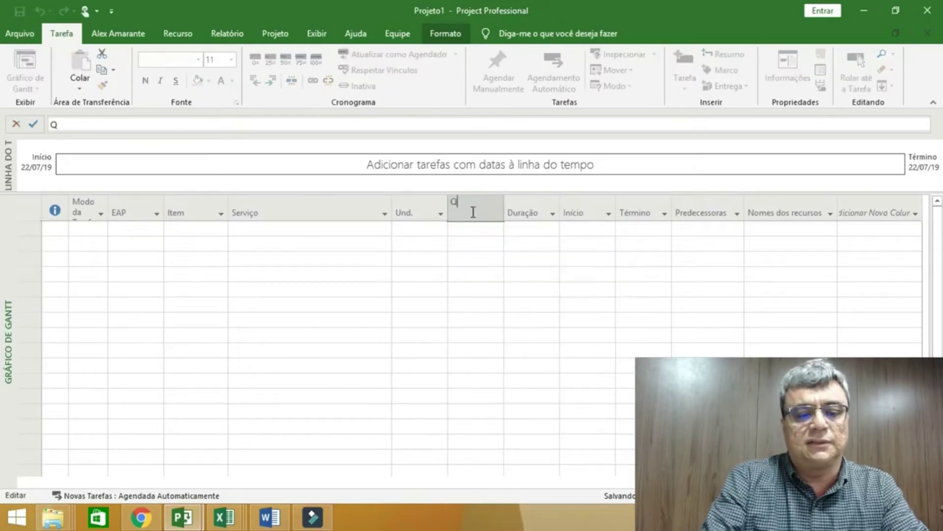
{"action": "type", "text": "tde"}
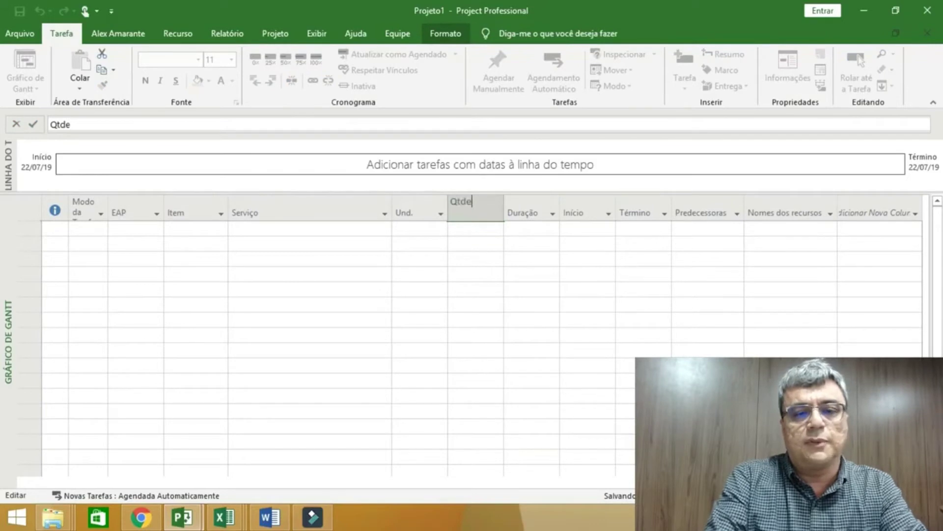
{"action": "left_click", "coordinate": [472, 211]}
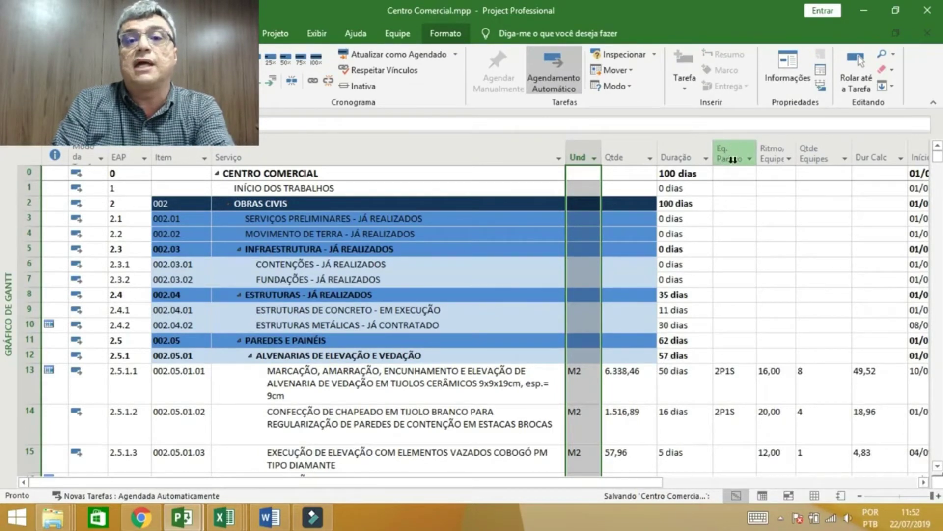
- Check the Eq. Padrão column's field in Centro Comercial.mpp and insert a Texto4 column between Duração and Início in Projeto1
{"action": "left_click", "coordinate": [30, 382]}
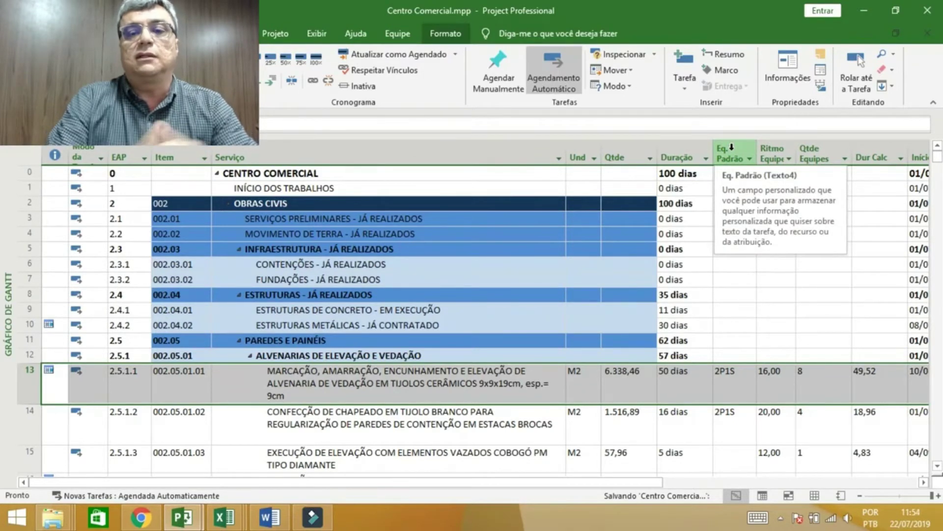
{"action": "key", "text": "alt+Tab"}
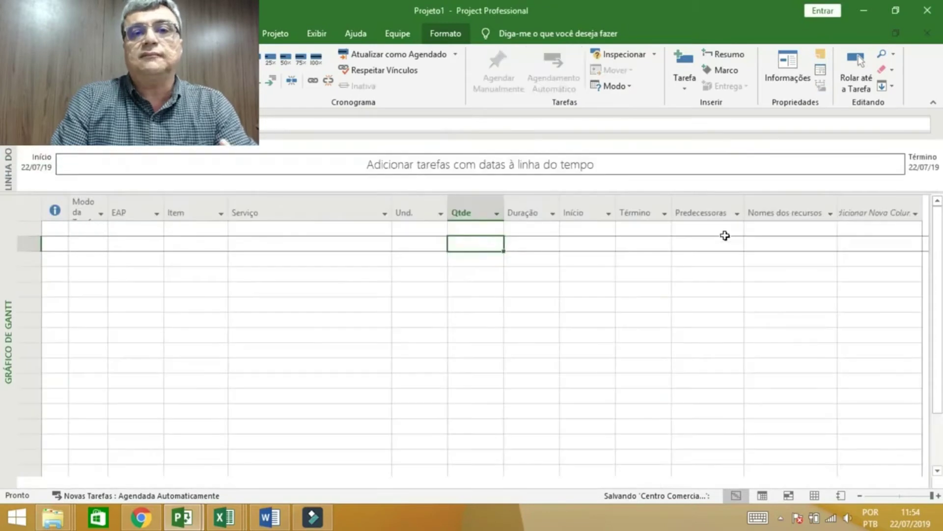
{"action": "left_click", "coordinate": [579, 208]}
{"action": "right_click", "coordinate": [579, 209]}
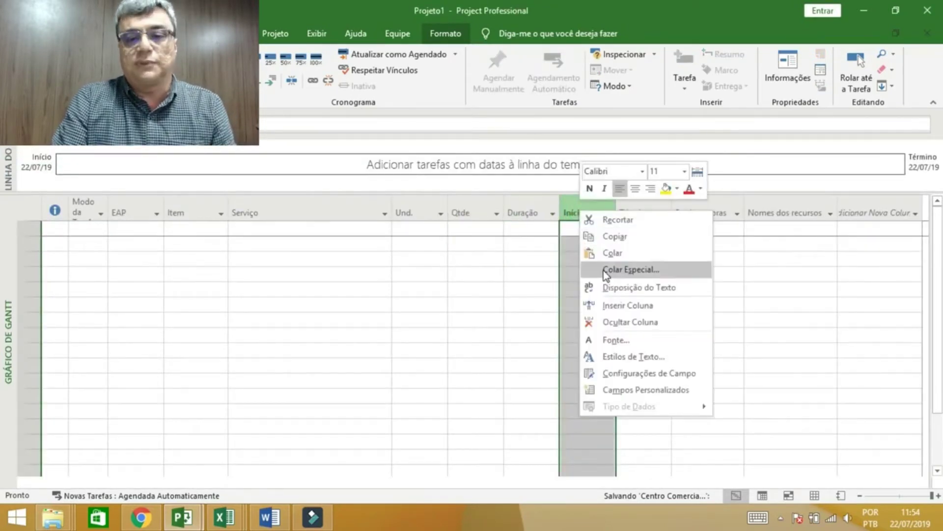
{"action": "left_click", "coordinate": [623, 305]}
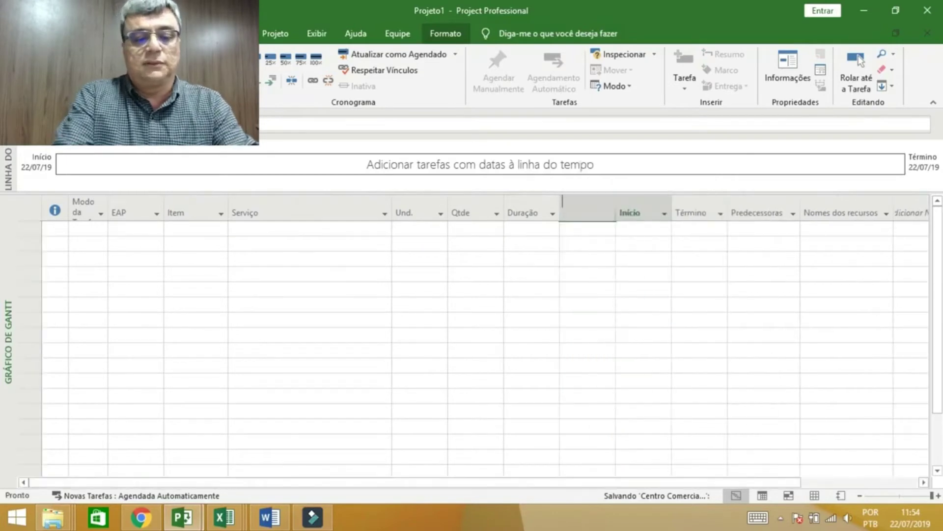
{"action": "type", "text": "texto1 ( Und."}
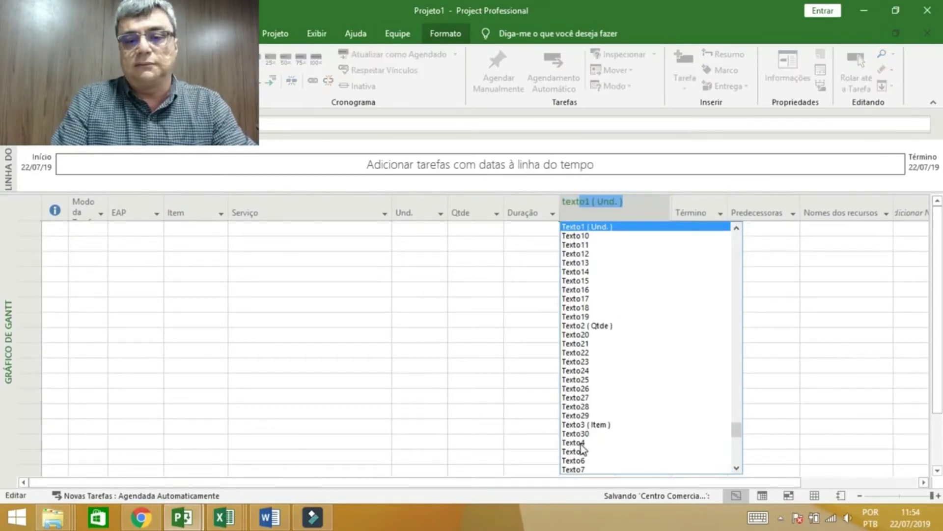
{"action": "left_click", "coordinate": [581, 442]}
- Rename the Texto4 column as Eq Padrão
{"action": "double_click", "coordinate": [583, 211]}
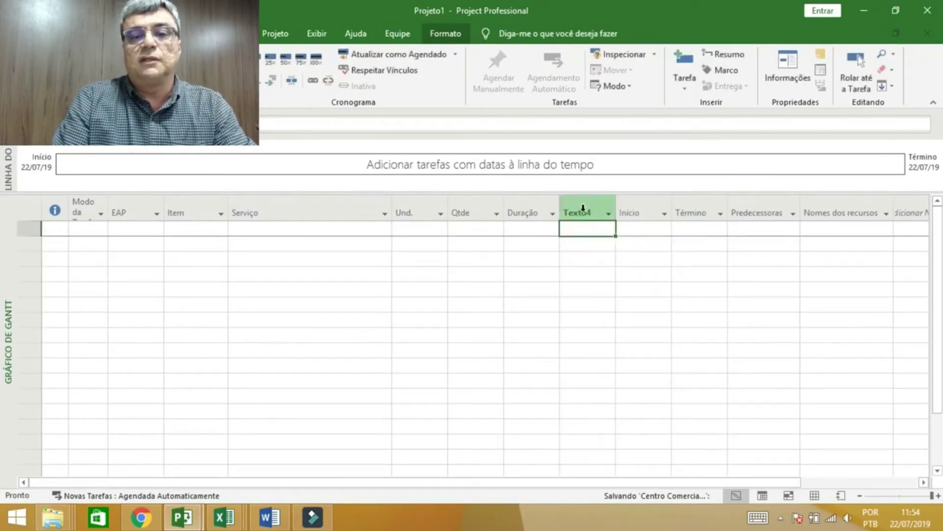
{"action": "type", "text": "Eq Padrão"}
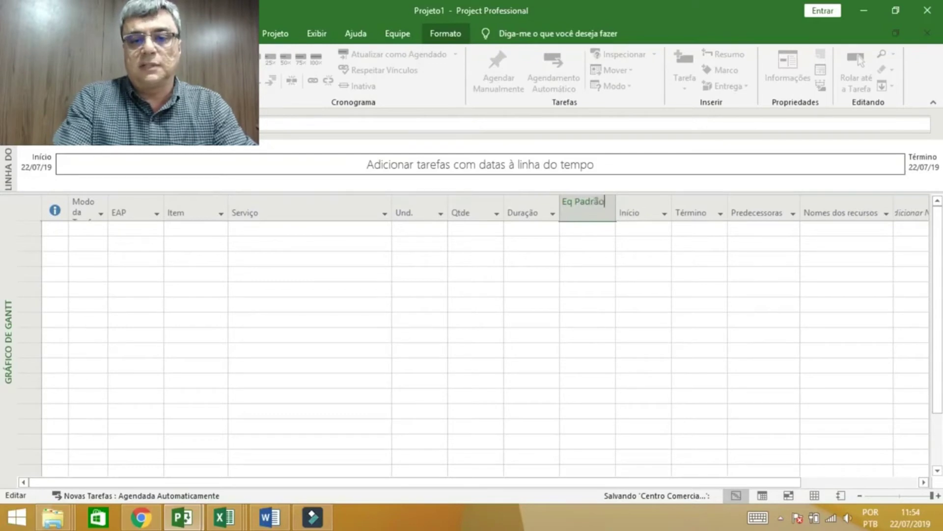
{"action": "key", "text": "Return"}
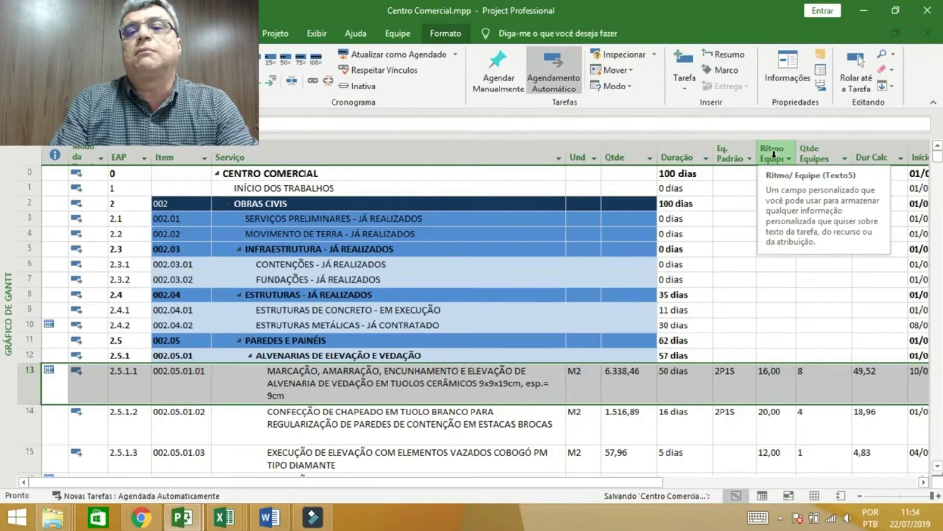
{"action": "key", "text": "alt+Tab"}
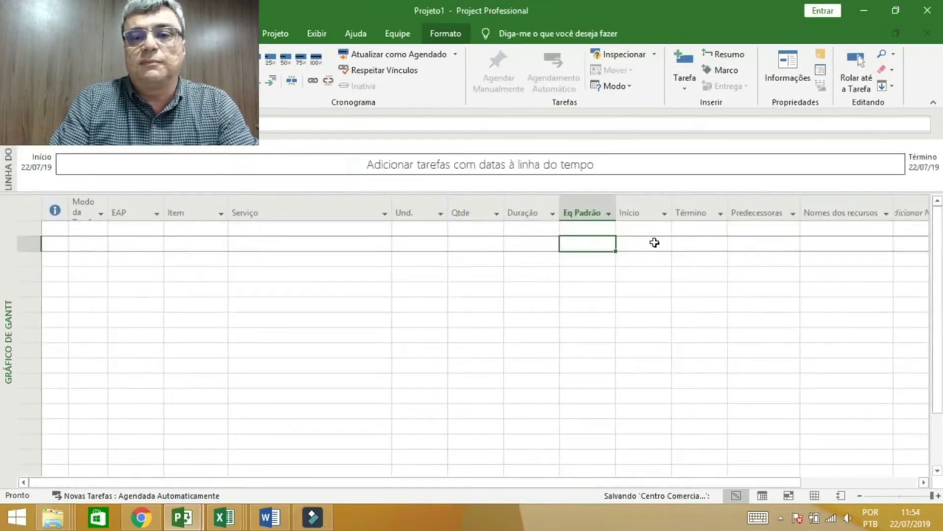
{"action": "right_click", "coordinate": [641, 210]}
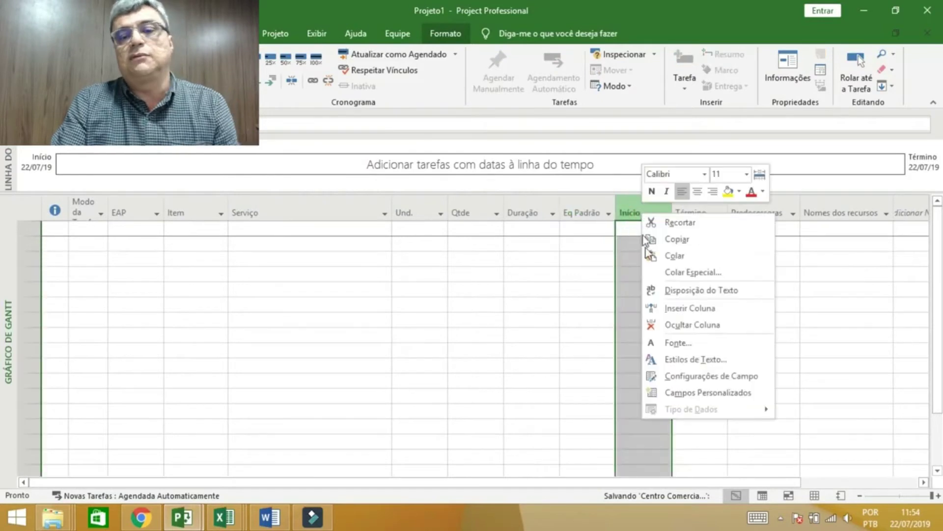
{"action": "left_click", "coordinate": [673, 308]}
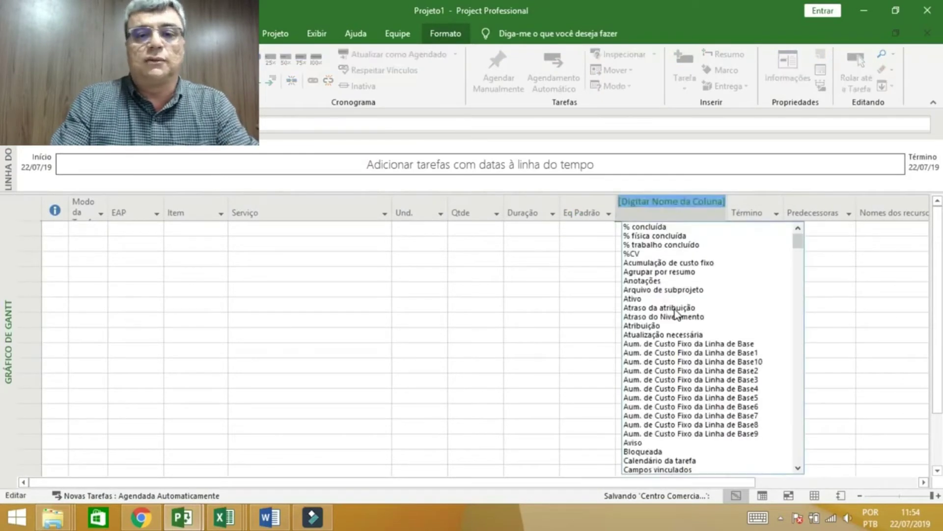
{"action": "key", "text": "Escape"}
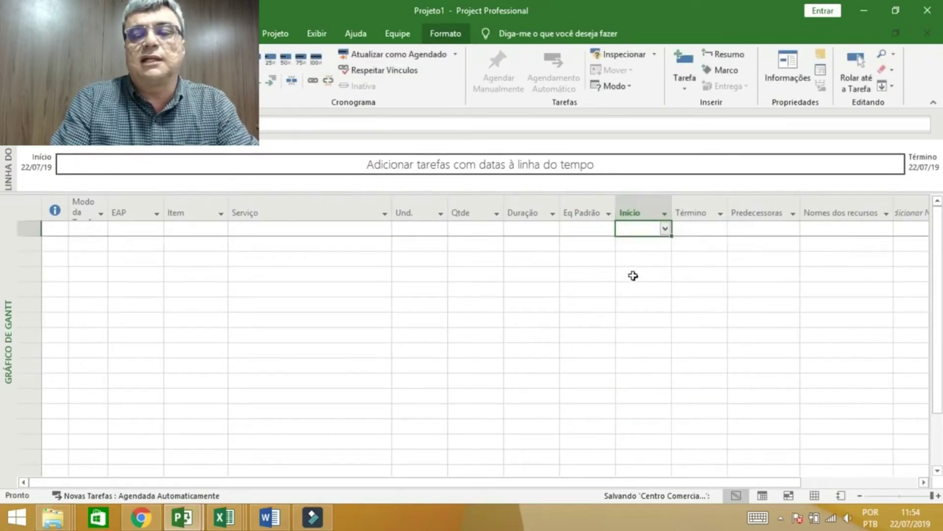
- Check the Ritmo/ Equipe column's field in Centro Comercial.mpp and insert a Texto5 column between Eq Padrão and Início in Projeto1
{"action": "key", "text": "alt+Tab"}
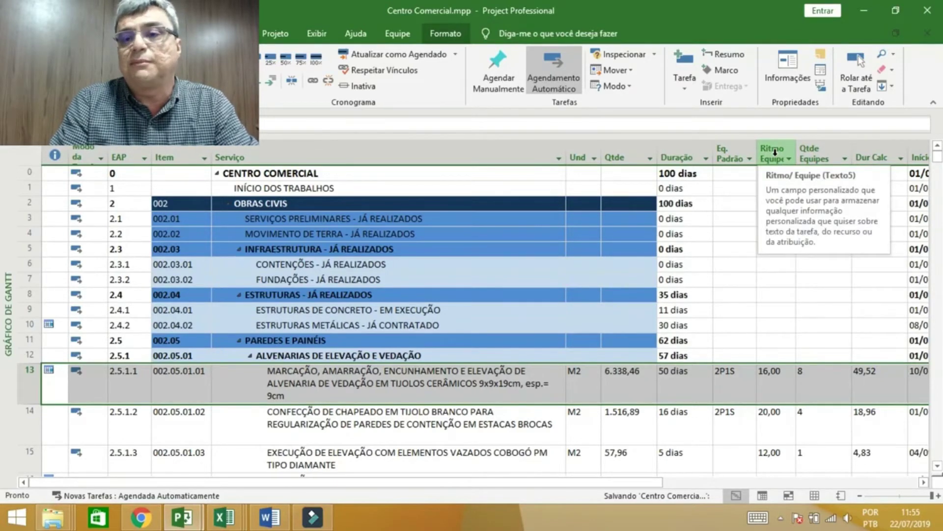
{"action": "key", "text": "alt+Tab"}
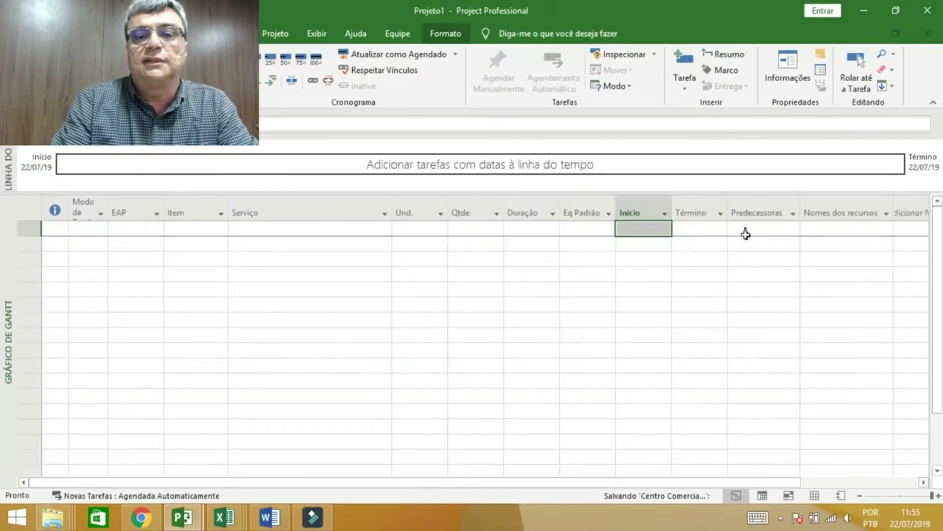
{"action": "right_click", "coordinate": [639, 204]}
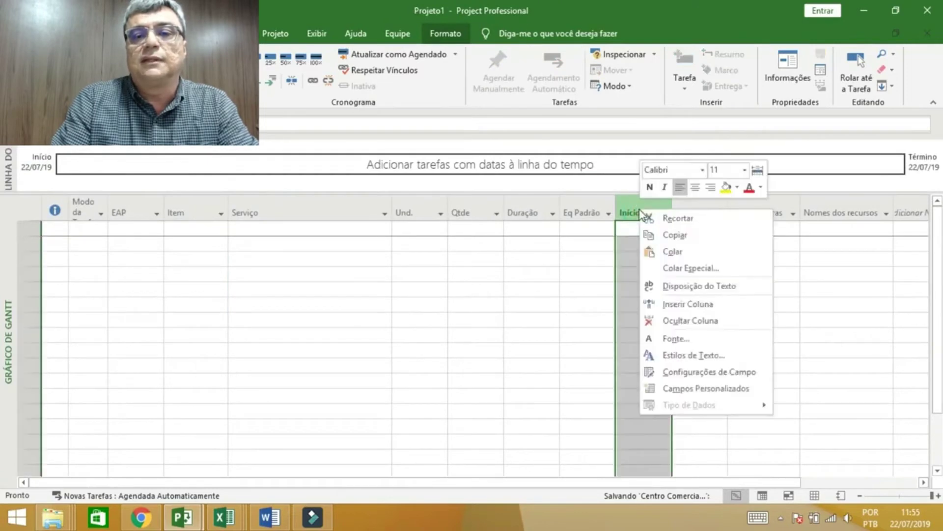
{"action": "left_click", "coordinate": [670, 307]}
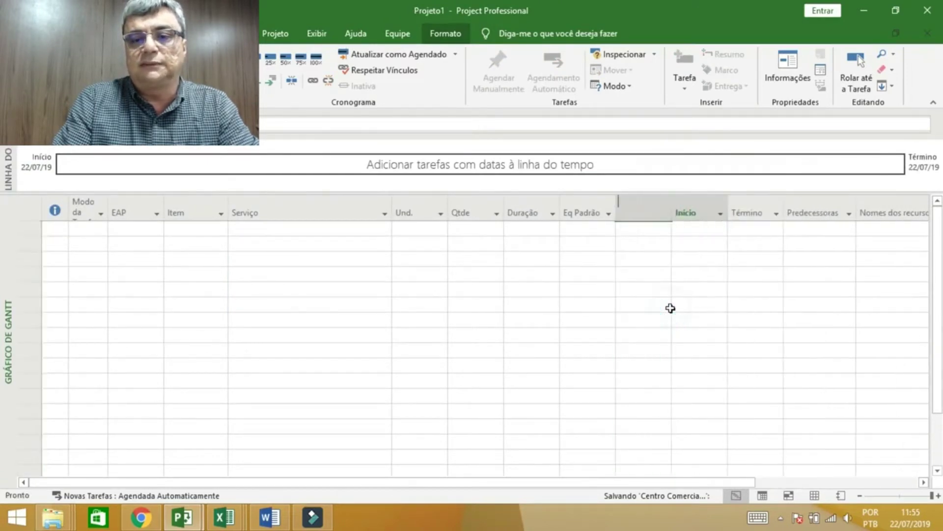
{"action": "type", "text": "texto1 ( Und."}
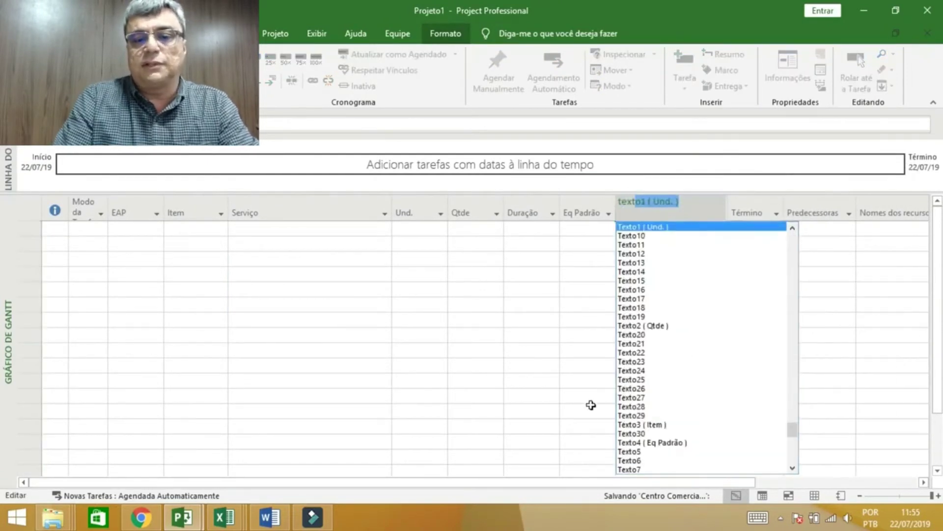
{"action": "left_click", "coordinate": [632, 452]}
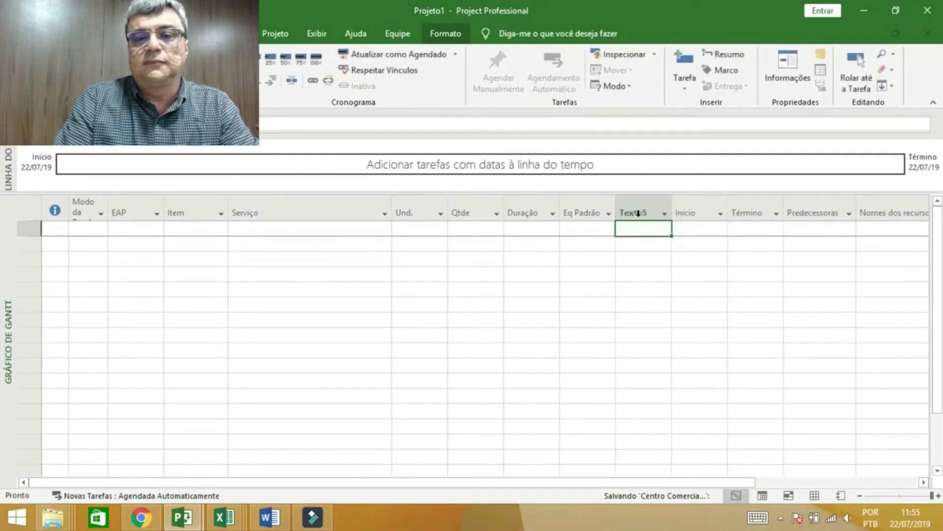
- Rename the Texto5 column as Ritmo/ Eq/Dia
{"action": "double_click", "coordinate": [642, 212]}
{"action": "type", "text": "Ritmo/ E"}
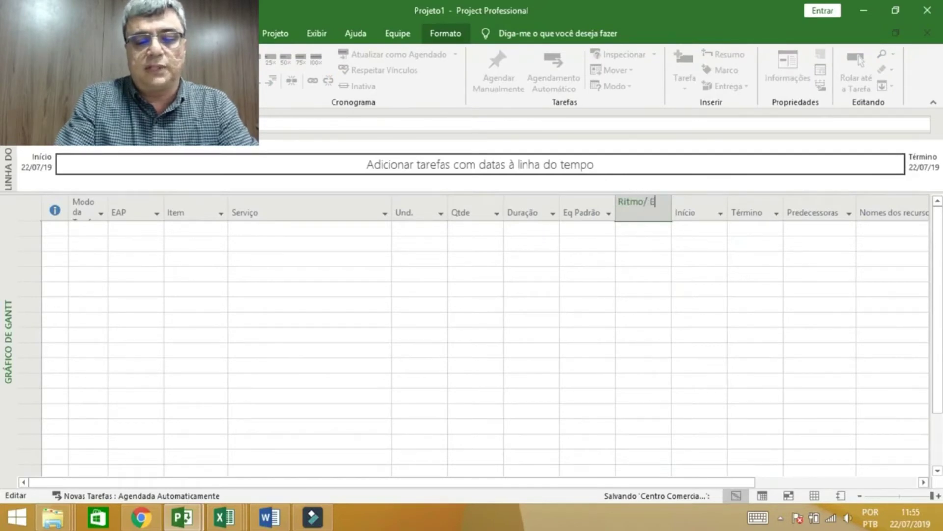
{"action": "type", "text": "q/Dia"}
{"action": "key", "text": "Return"}
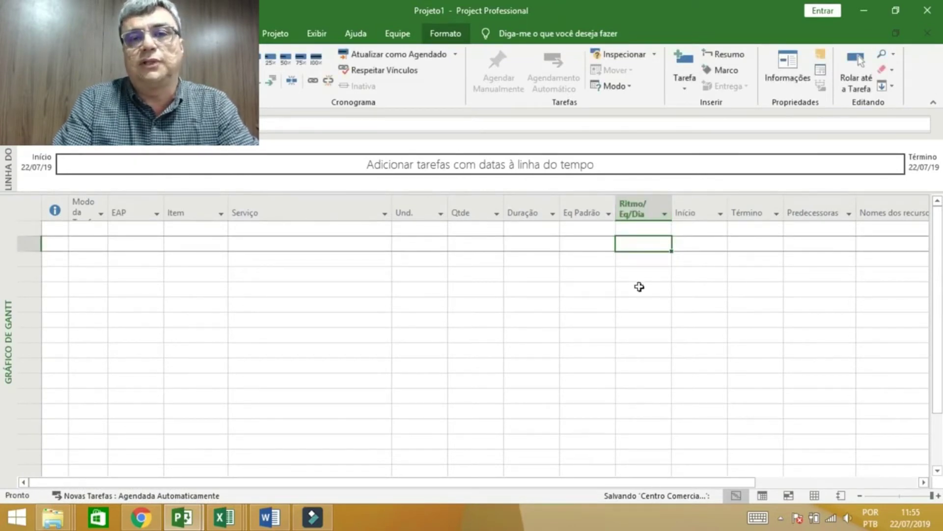
- Insert a Texto6 column between Ritmo/ Eq/Dia and Início in Projeto1
{"action": "key", "text": "alt+Tab"}
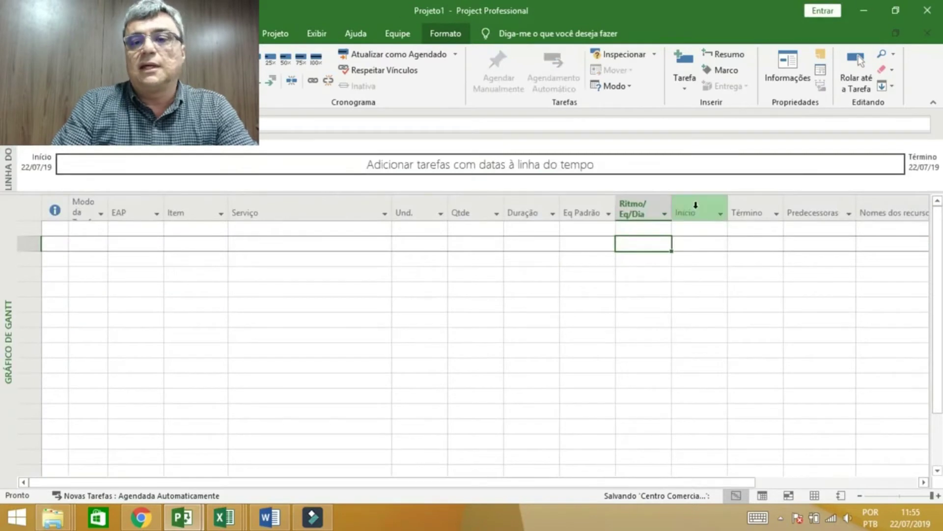
{"action": "right_click", "coordinate": [696, 209]}
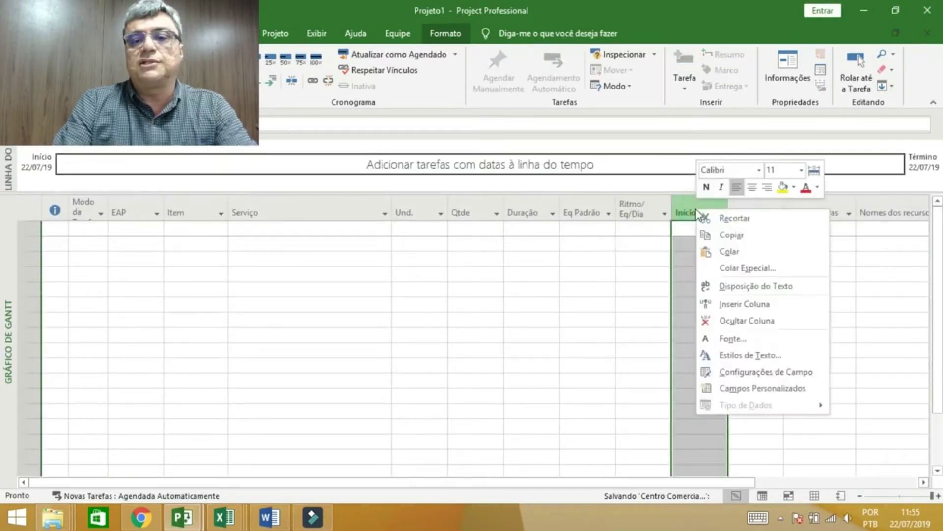
{"action": "left_click", "coordinate": [738, 303]}
{"action": "type", "text": "texto1 ( Und."}
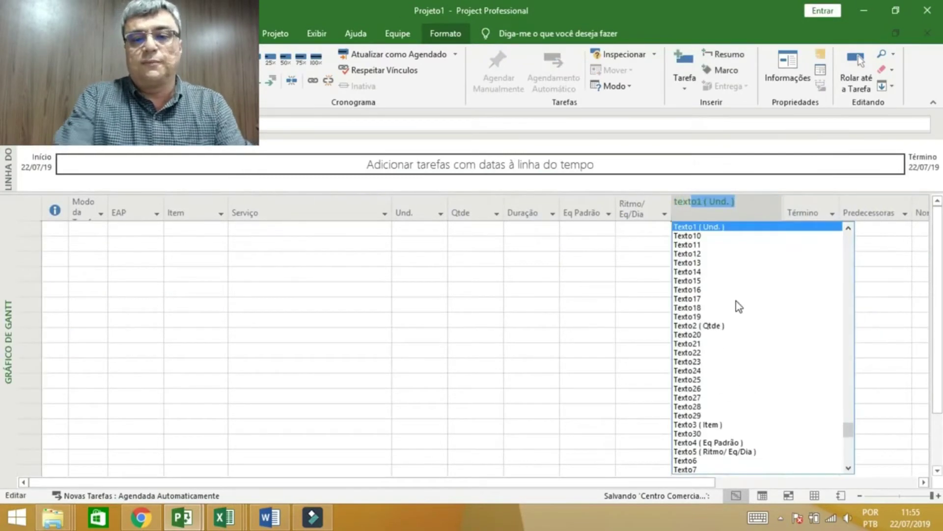
{"action": "left_click", "coordinate": [708, 461]}
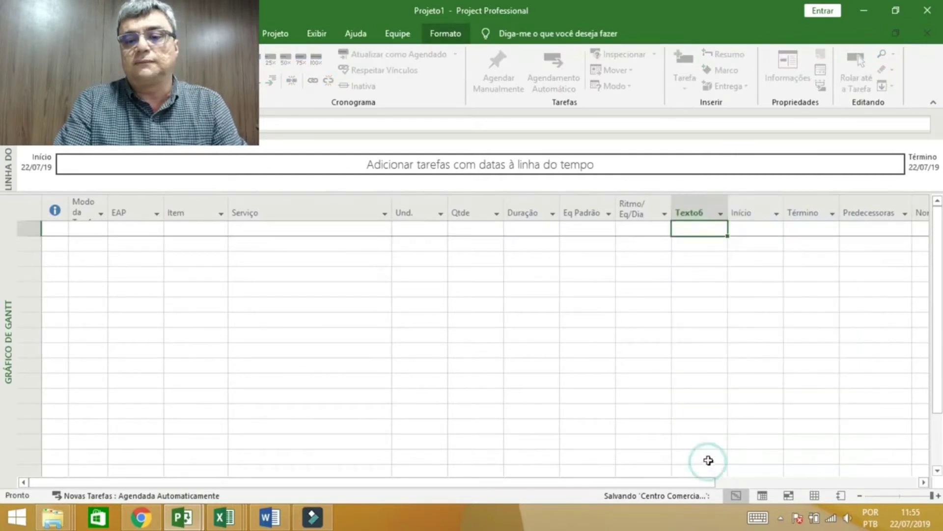
- Rename the Texto6 column as Qtde Equipes
{"action": "double_click", "coordinate": [697, 211]}
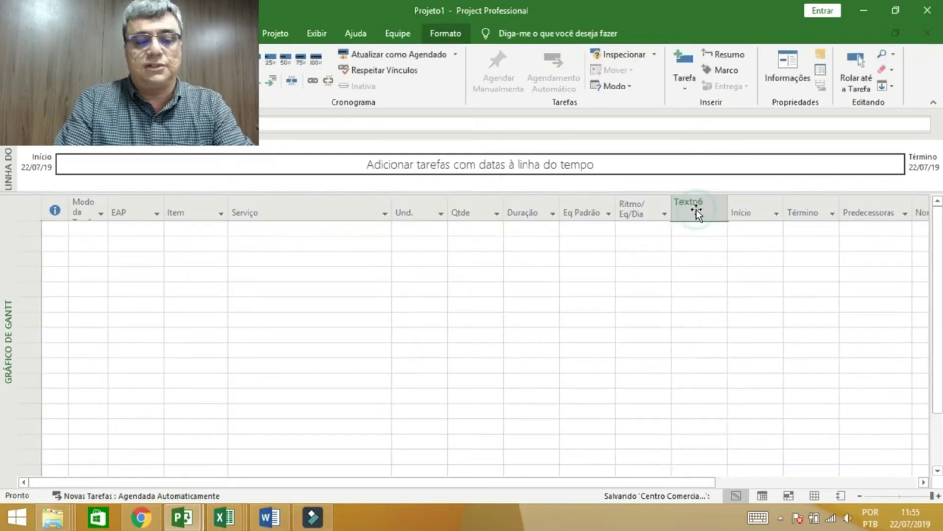
{"action": "type", "text": "Qtde Equipes"}
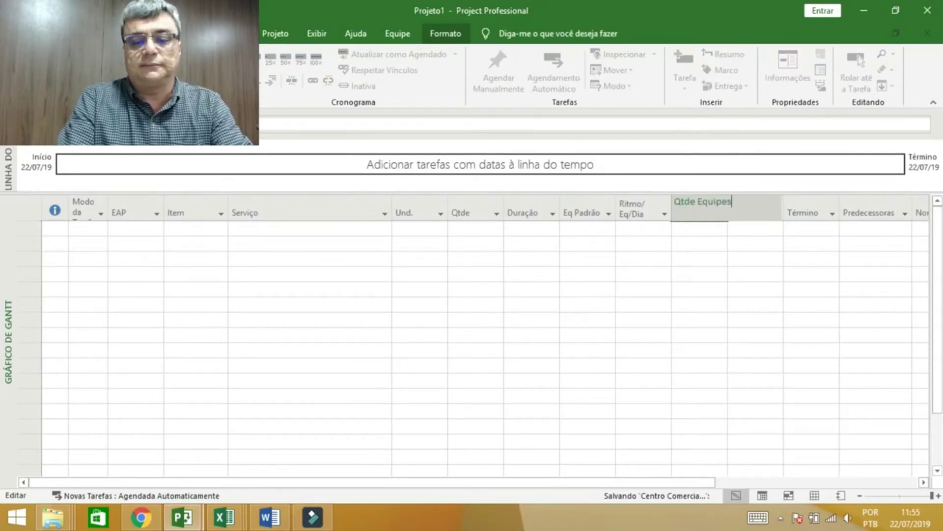
{"action": "key", "text": "Return"}
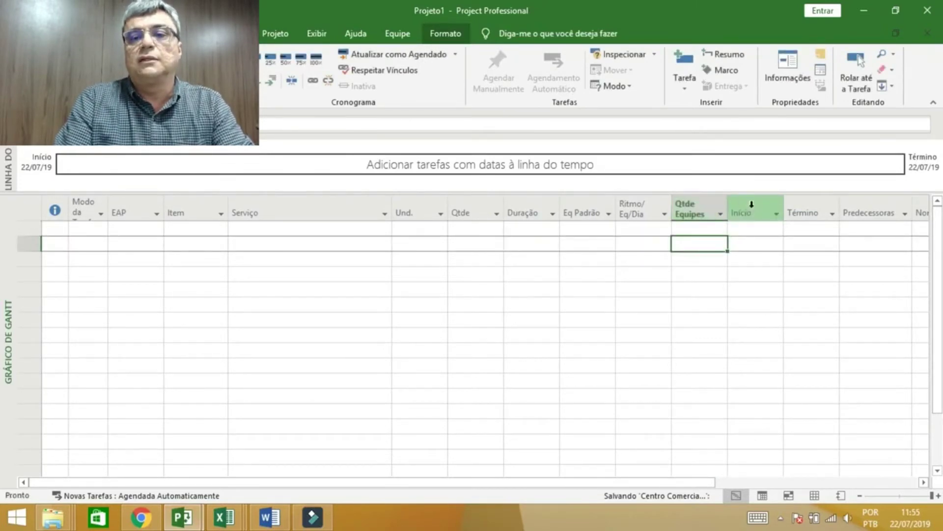
- Insert a Texto7 column named Dur Calc between Qtde Equipes and Início, and return to Centro Comercial.mpp
{"action": "left_click", "coordinate": [751, 208]}
{"action": "right_click", "coordinate": [753, 212]}
{"action": "left_click", "coordinate": [783, 310]}
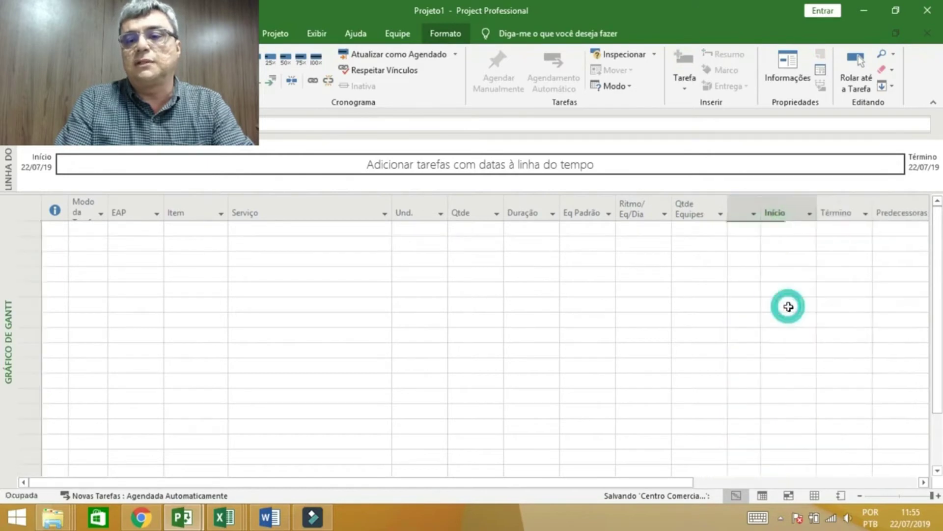
{"action": "type", "text": "texto1 ( Und."}
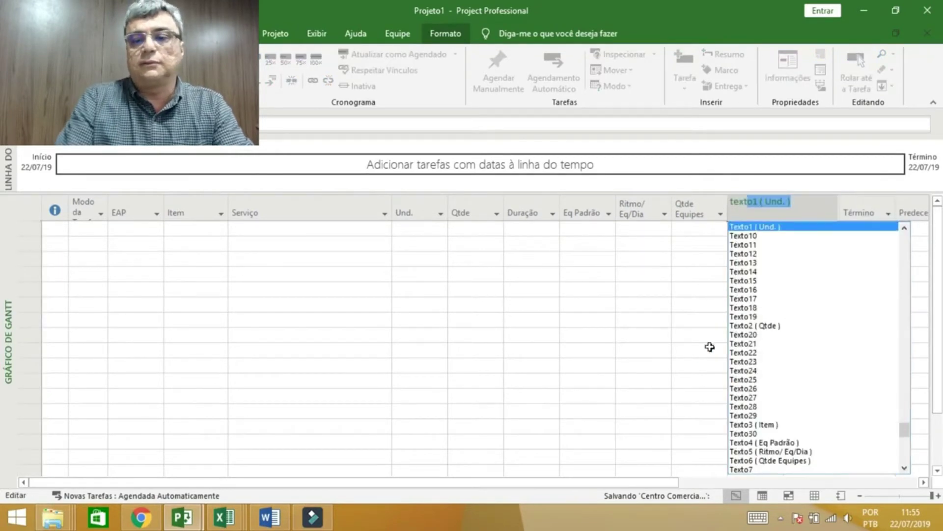
{"action": "left_click", "coordinate": [751, 469]}
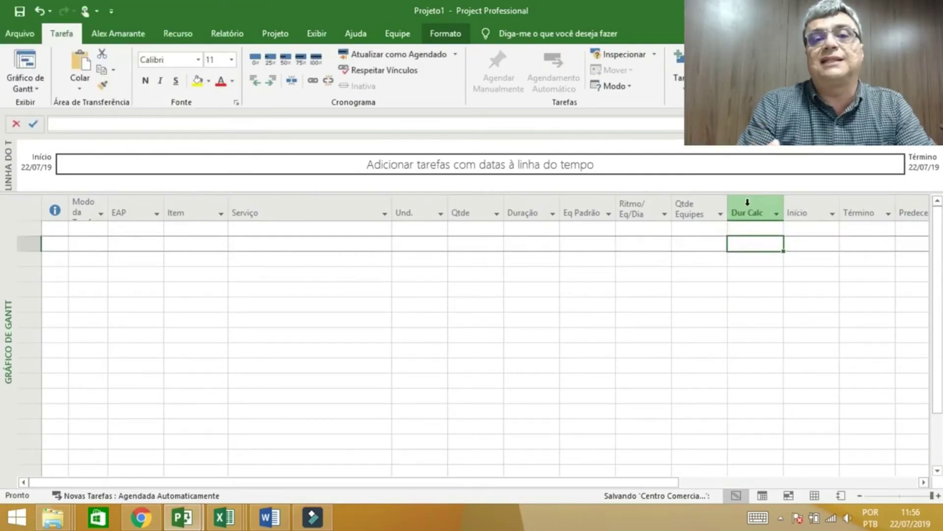
{"action": "key", "text": "alt+Tab"}
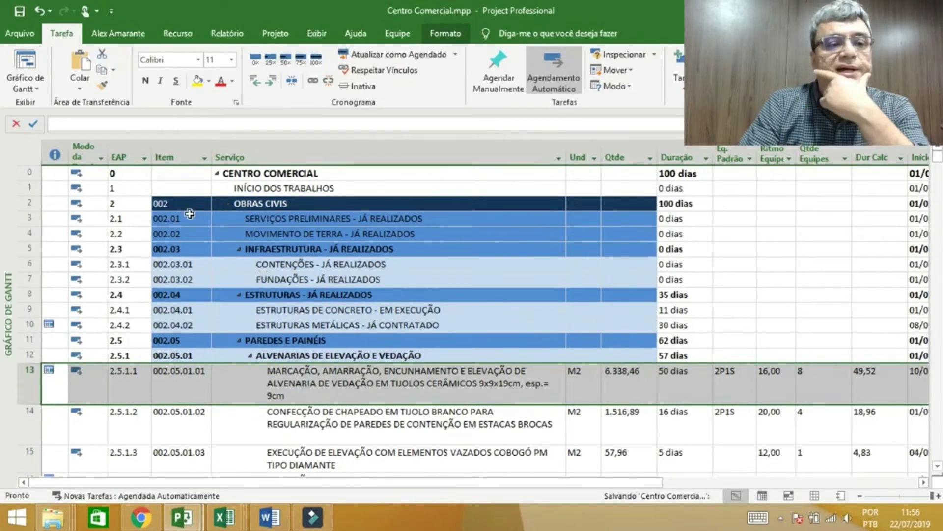
- Copy the Item, Serviço, Und and Qtde cells of rows 2 to 20 in Centro Comercial.mpp
{"action": "left_click", "coordinate": [168, 204]}
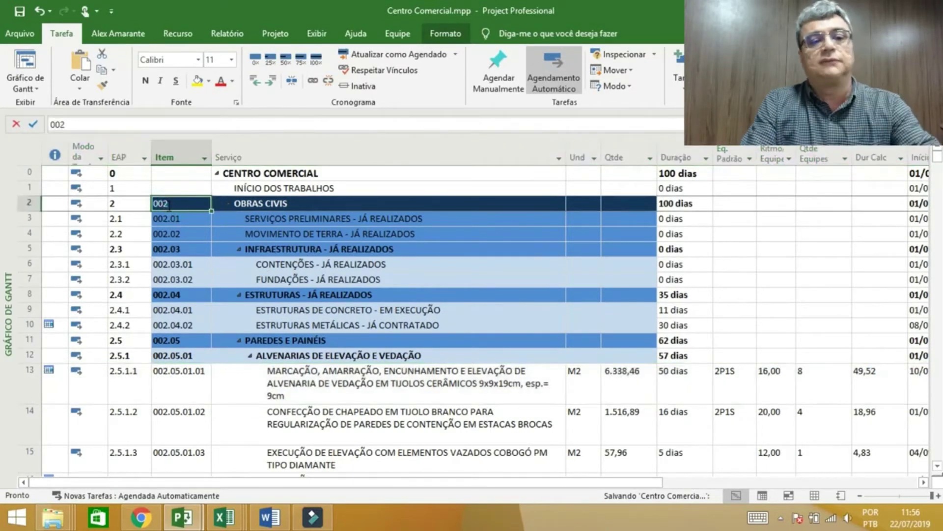
{"action": "key", "text": "shift+Down"}
{"action": "key", "text": "shift+Down"}
{"action": "key", "text": "shift+Down"}
{"action": "key", "text": "shift+Down"}
{"action": "key", "text": "shift+Down"}
{"action": "key", "text": "shift+Down"}
{"action": "key", "text": "shift+Down"}
{"action": "key", "text": "shift+Down"}
{"action": "key", "text": "shift+Down"}
{"action": "key", "text": "shift+Down"}
{"action": "key", "text": "shift+Down"}
{"action": "key", "text": "shift+Down"}
{"action": "key", "text": "shift+Down"}
{"action": "key", "text": "shift+Down"}
{"action": "key", "text": "shift+Down"}
{"action": "key", "text": "shift+Down"}
{"action": "key", "text": "shift+Down"}
{"action": "key", "text": "shift+Down"}
{"action": "key", "text": "shift+Right"}
{"action": "key", "text": "shift+Right"}
{"action": "key", "text": "shift+Right"}
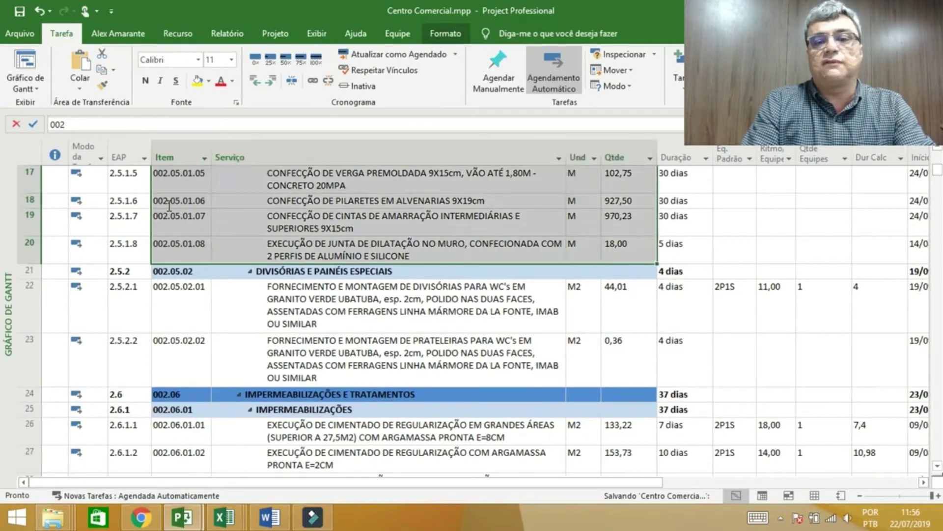
{"action": "key", "text": "shift+Right"}
{"action": "key", "text": "shift+Right"}
{"action": "key", "text": "shift+Right"}
{"action": "key", "text": "shift+Left"}
{"action": "key", "text": "shift+Left"}
{"action": "key", "text": "shift+Left"}
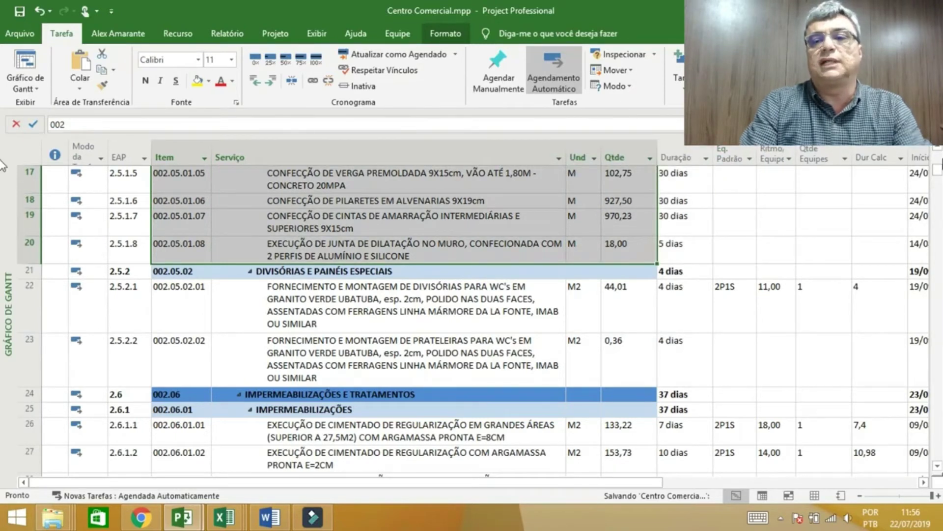
{"action": "scroll", "coordinate": [937, 154], "scroll_direction": "up", "scroll_amount": 3}
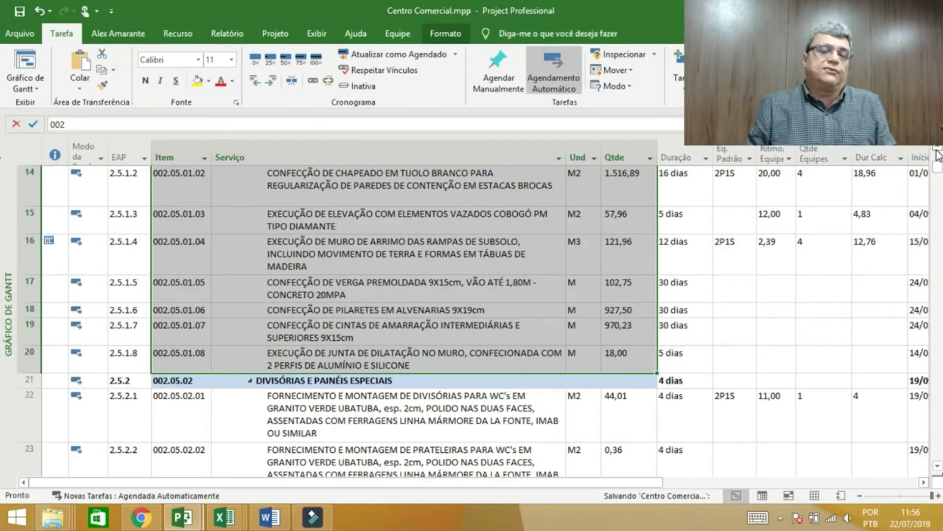
{"action": "scroll", "coordinate": [938, 153], "scroll_direction": "up", "scroll_amount": 4}
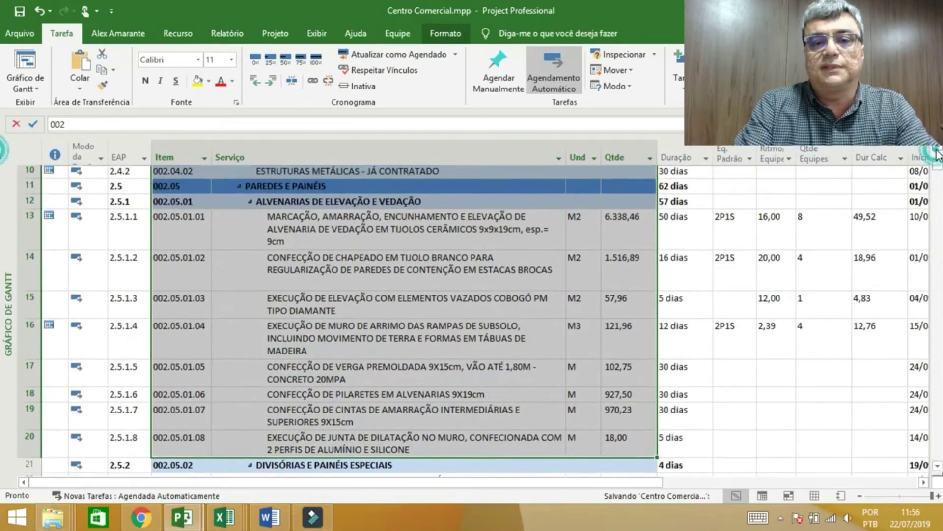
{"action": "scroll", "coordinate": [938, 154], "scroll_direction": "up", "scroll_amount": 5}
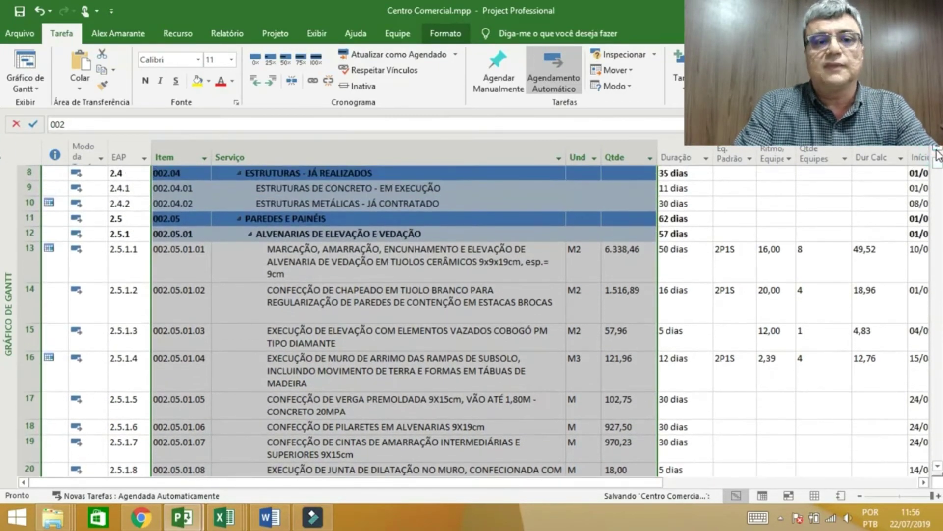
{"action": "scroll", "coordinate": [938, 154], "scroll_direction": "up", "scroll_amount": 5}
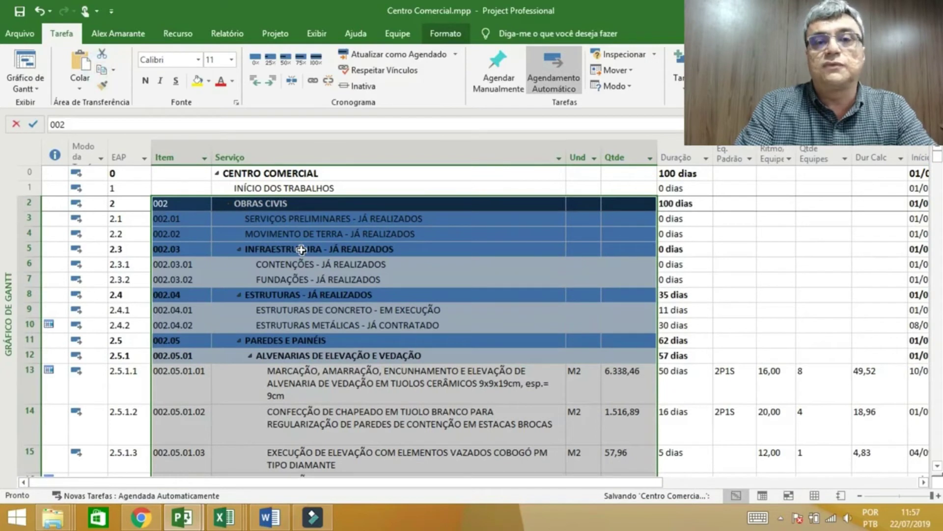
- Switch to Projeto1 and paste the copied tasks starting at the first row's Item cell
{"action": "key", "text": "alt+Tab"}
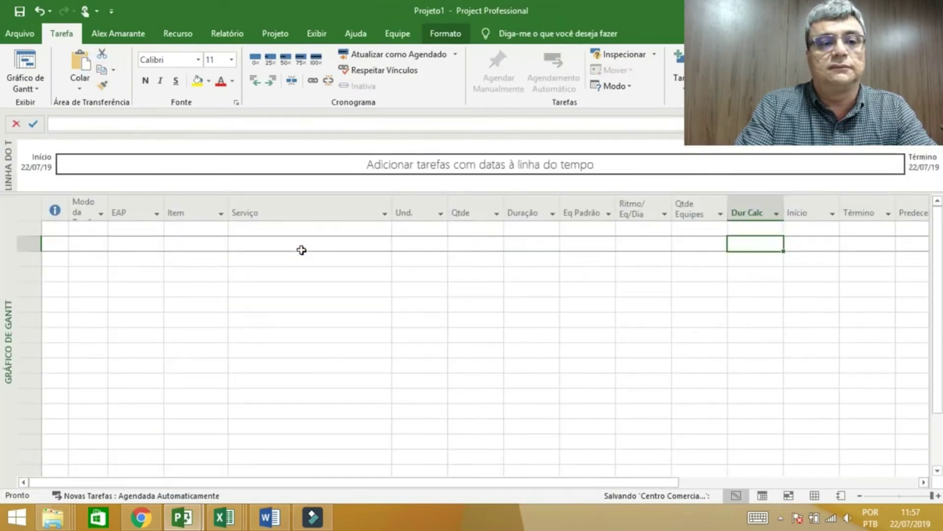
{"action": "left_click", "coordinate": [195, 231]}
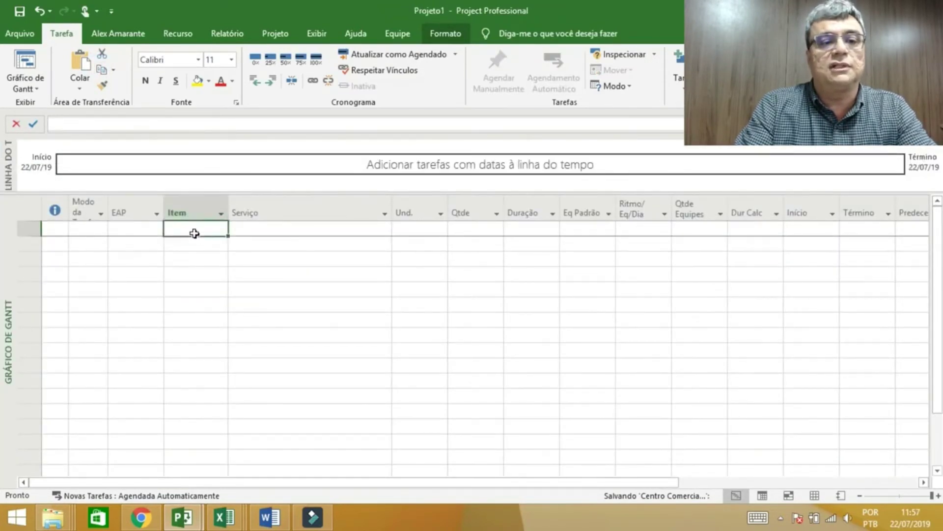
{"action": "key", "text": "ctrl+v"}
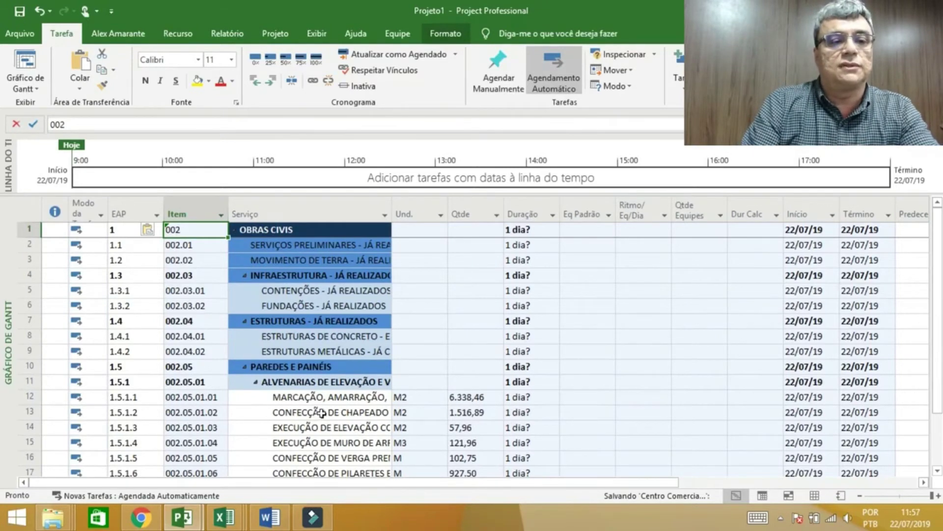
- Review the pasted Item and Serviço cells in the first rows of Projeto1's table
{"action": "left_click", "coordinate": [316, 302]}
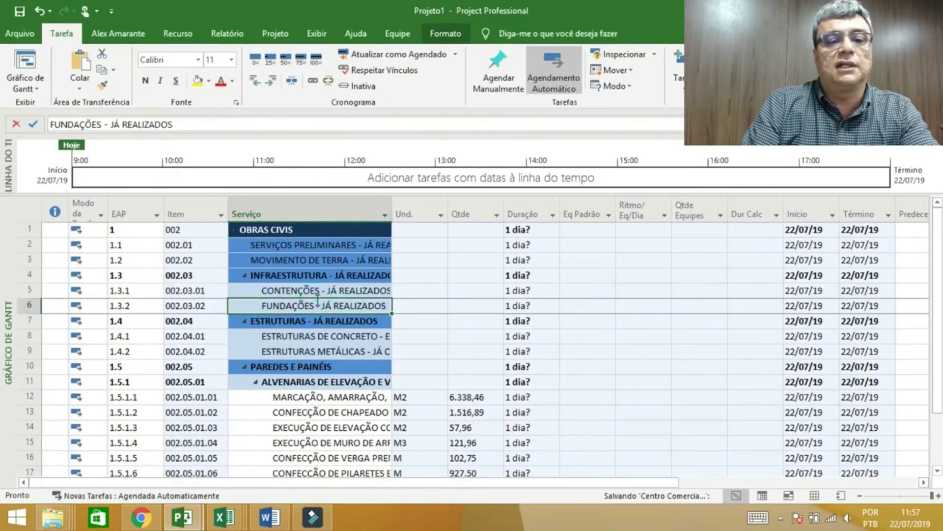
{"action": "key", "text": "Up"}
{"action": "key", "text": "Up"}
{"action": "key", "text": "Up"}
{"action": "key", "text": "Up"}
{"action": "key", "text": "Up"}
{"action": "key", "text": "Left"}
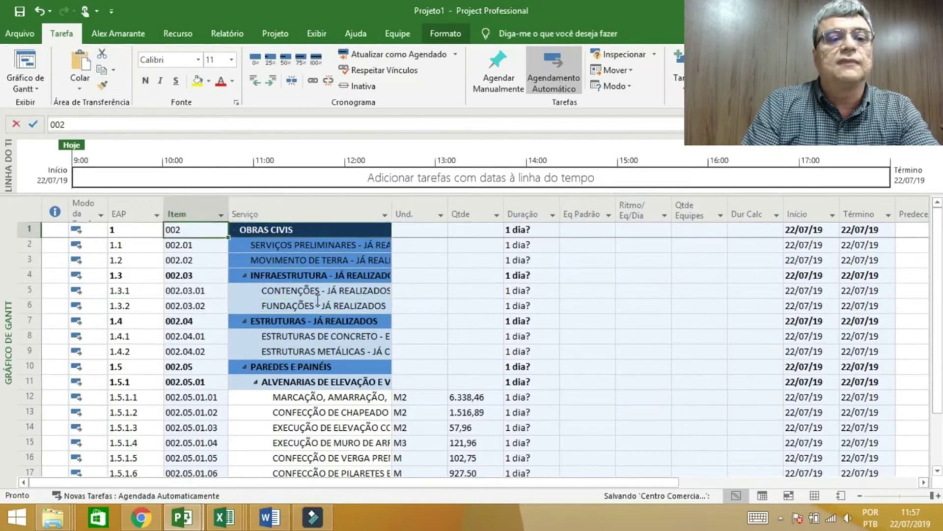
{"action": "key", "text": "Right"}
{"action": "key", "text": "Down"}
{"action": "key", "text": "Down"}
{"action": "key", "text": "Down"}
{"action": "key", "text": "Up"}
{"action": "key", "text": "Up"}
{"action": "key", "text": "Up"}
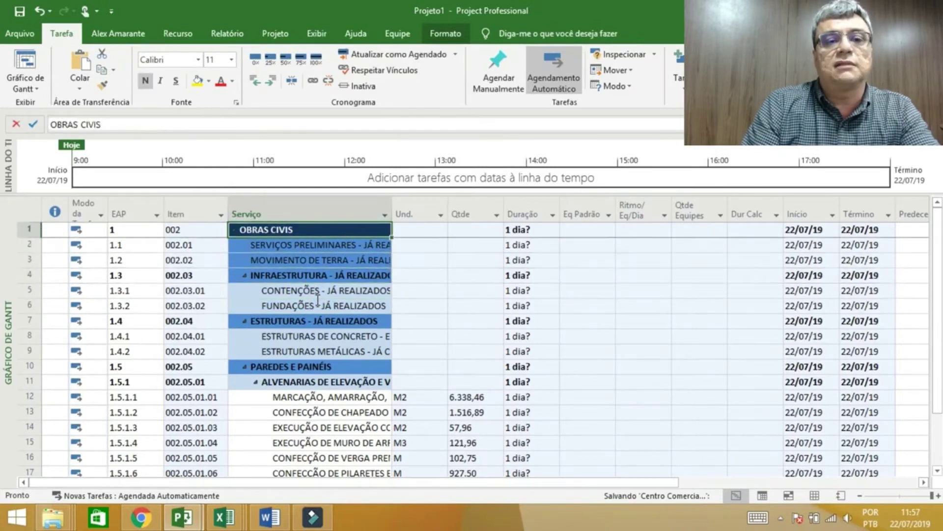
{"action": "key", "text": "Left"}
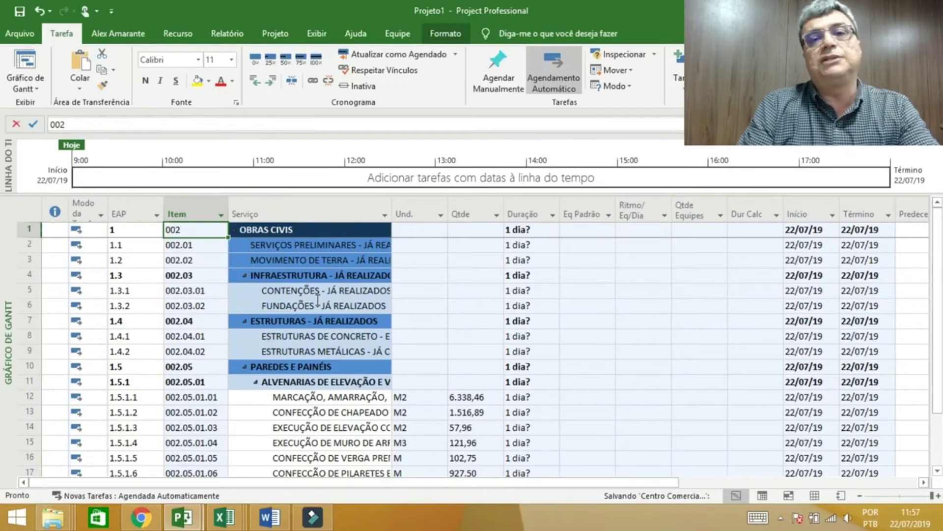
{"action": "key", "text": "Right"}
{"action": "key", "text": "Left"}
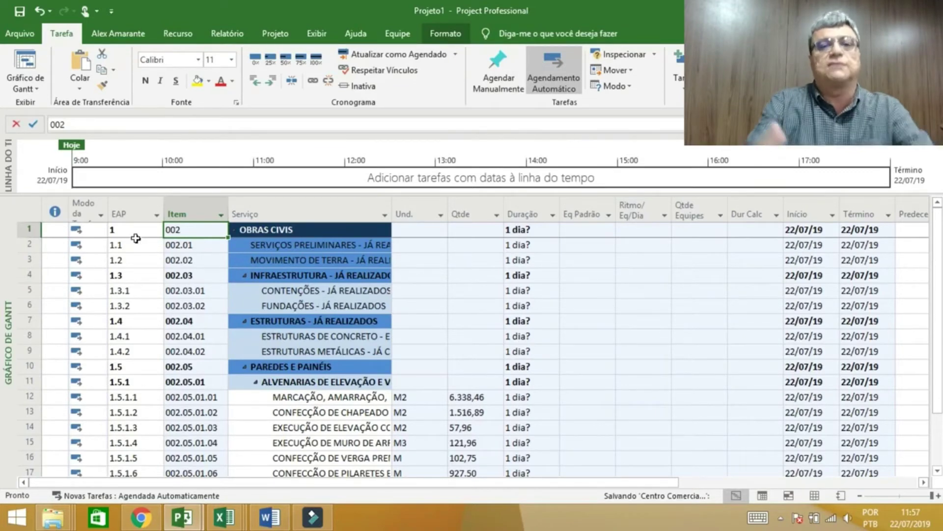
- Check the INÍCIO DOS TRABALHOS row in Centro Comercial.mpp, and collapse the timeline pane in Projeto1
{"action": "key", "text": "alt+Tab"}
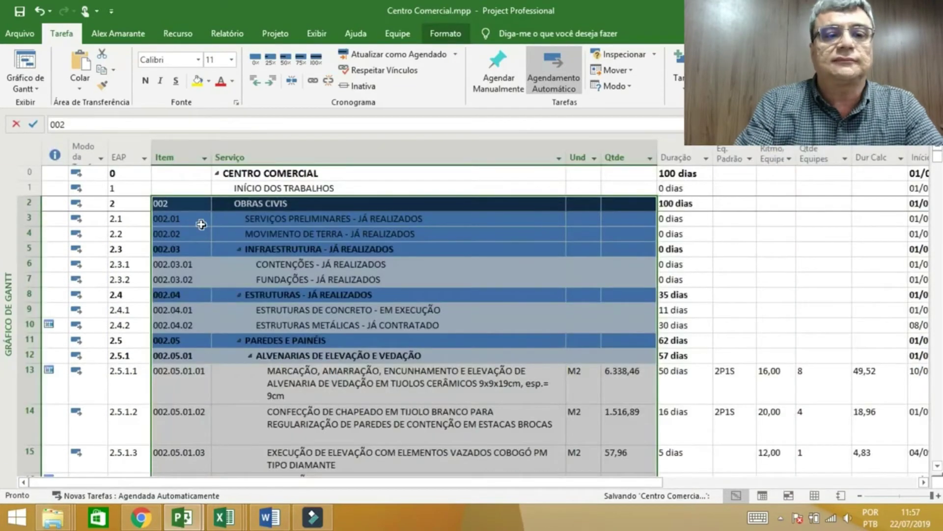
{"action": "left_click", "coordinate": [267, 190]}
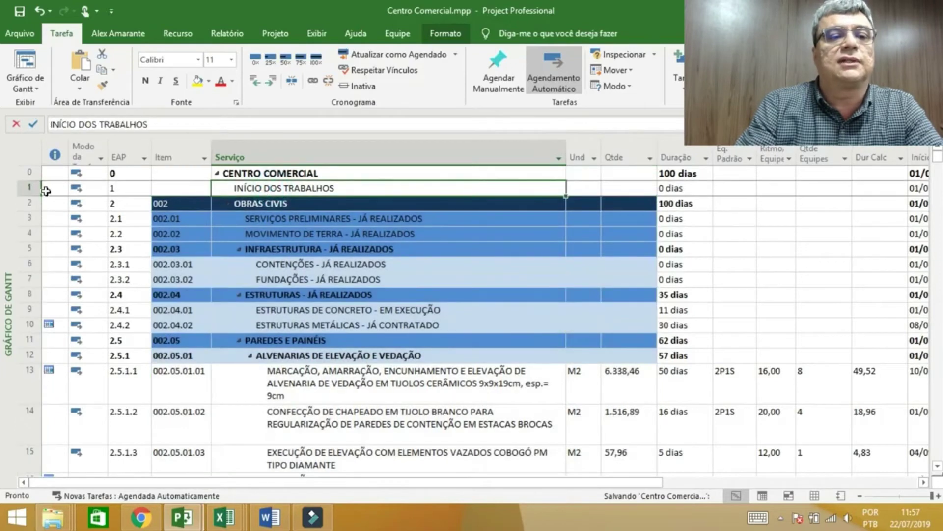
{"action": "left_click", "coordinate": [31, 189]}
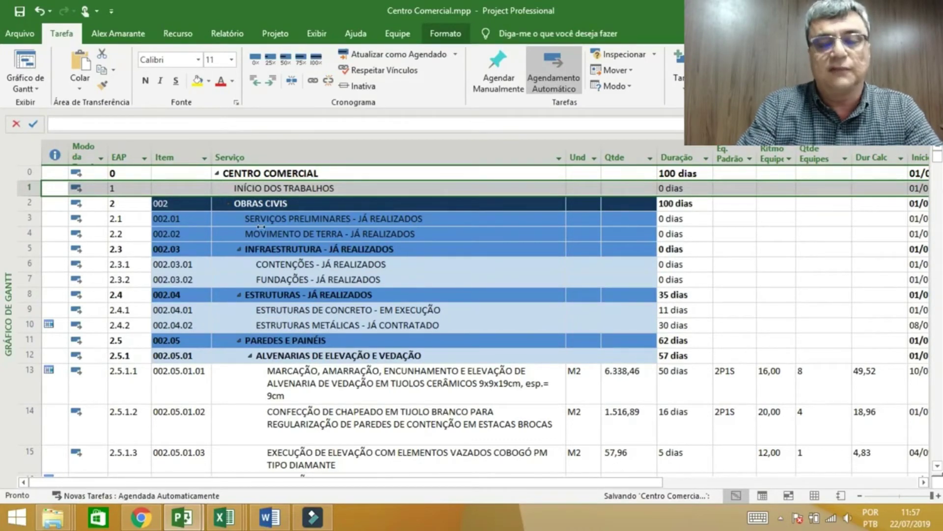
{"action": "key", "text": "alt+Tab"}
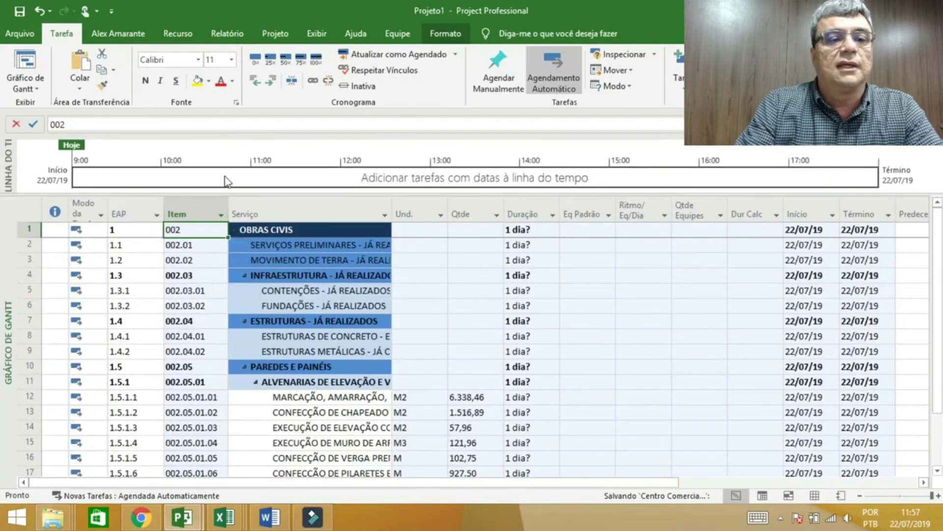
{"action": "left_click_drag", "start_coordinate": [222, 191], "coordinate": [236, 137]}
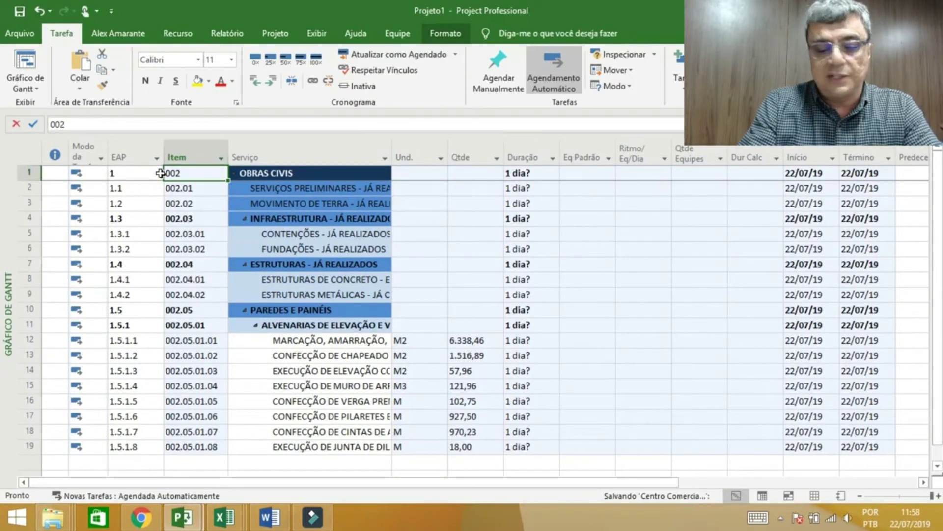
- Insert a task named INÍCIO DOS TRABALHOS above OBRAS CIVIS in Projeto1
{"action": "key", "text": "Insert"}
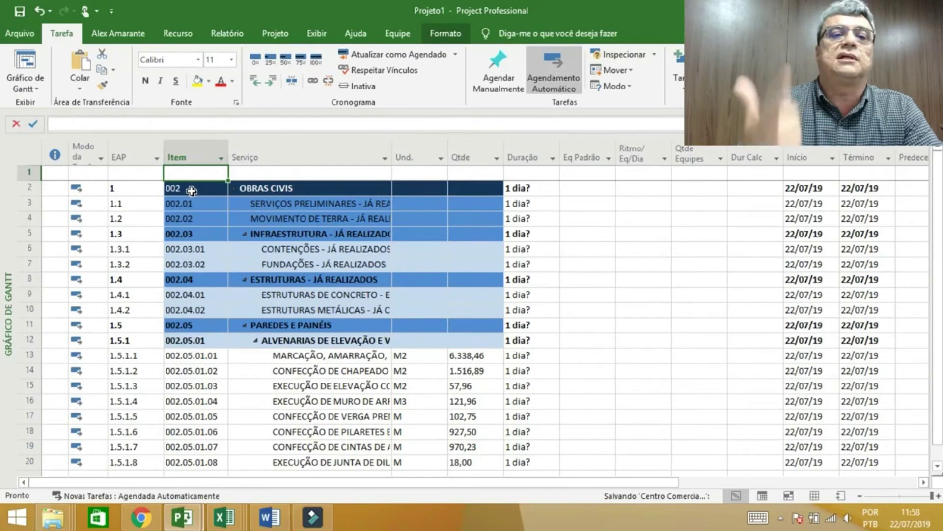
{"action": "key", "text": "Right"}
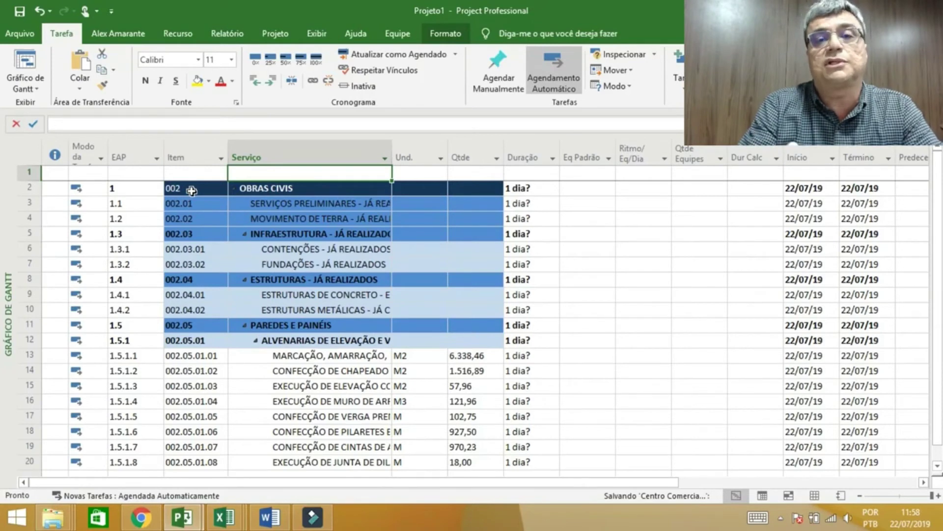
{"action": "key", "text": "alt+Tab"}
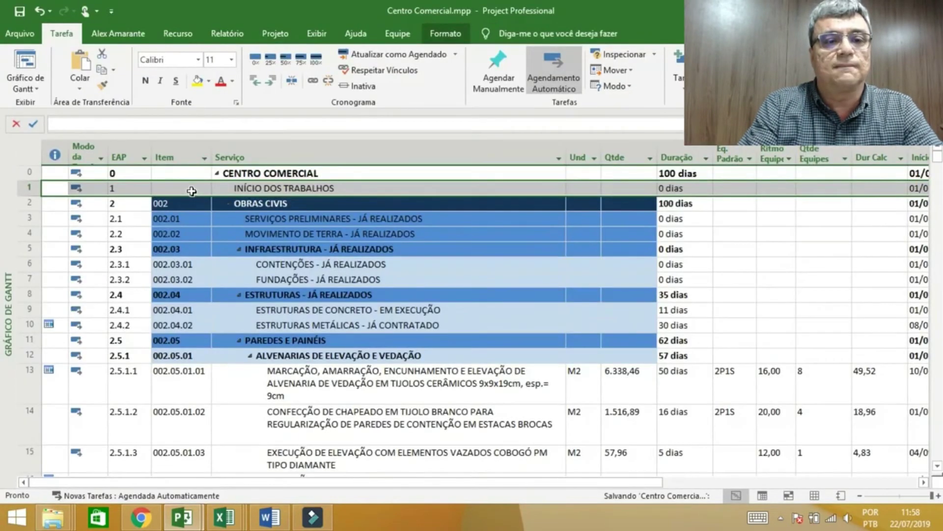
{"action": "key", "text": "alt+Tab"}
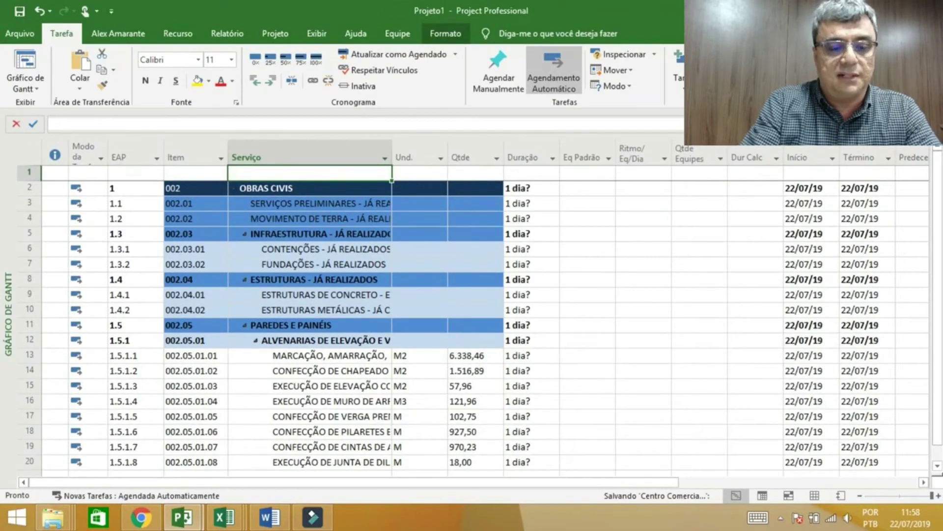
{"action": "type", "text": "INÍCIO DOS TRABALHOS"}
{"action": "key", "text": "Return"}
{"action": "left_click", "coordinate": [192, 189]}
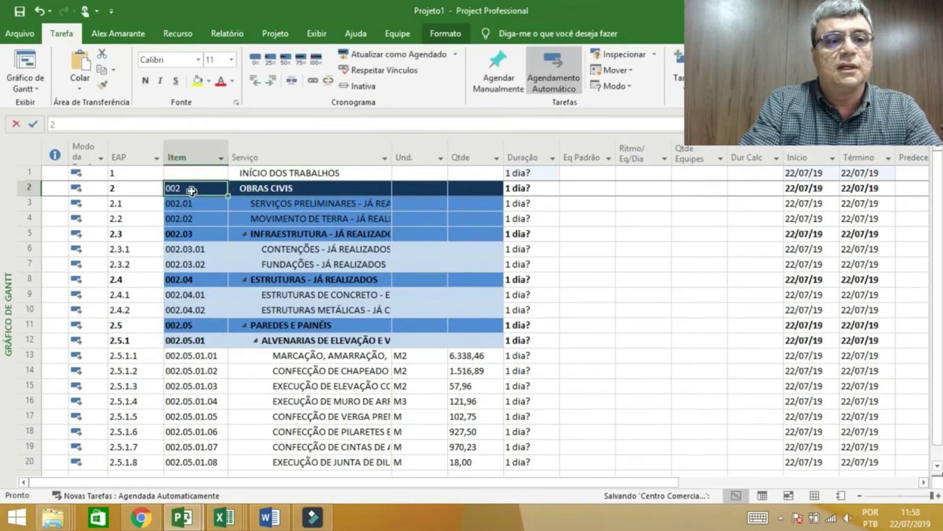
{"action": "key", "text": "Left"}
{"action": "key", "text": "Up"}
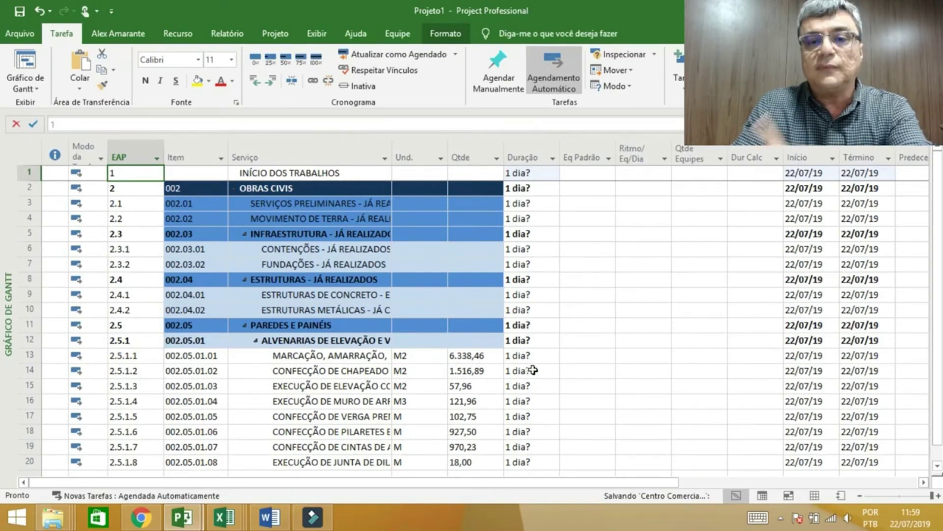
- Set Eq Padrão to 2P1S for item 002.05.01.01
{"action": "left_click", "coordinate": [575, 355]}
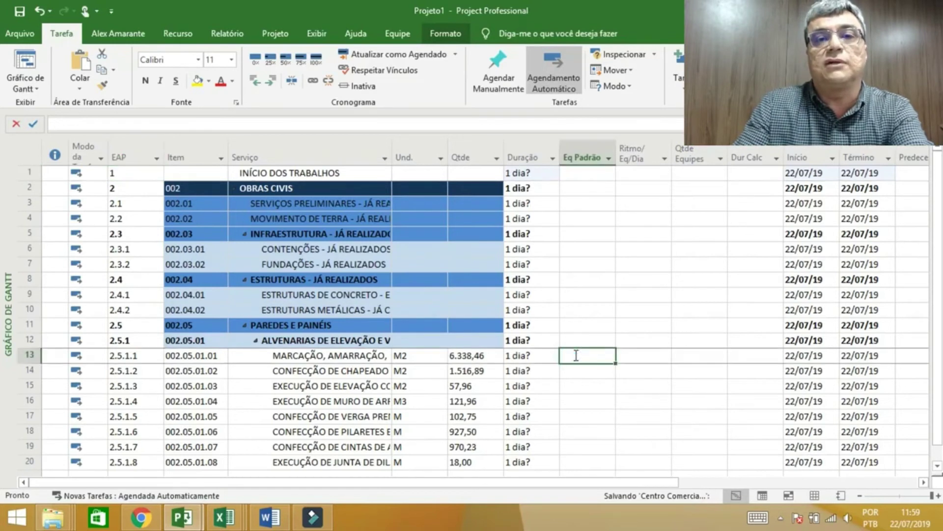
{"action": "type", "text": "2P1S"}
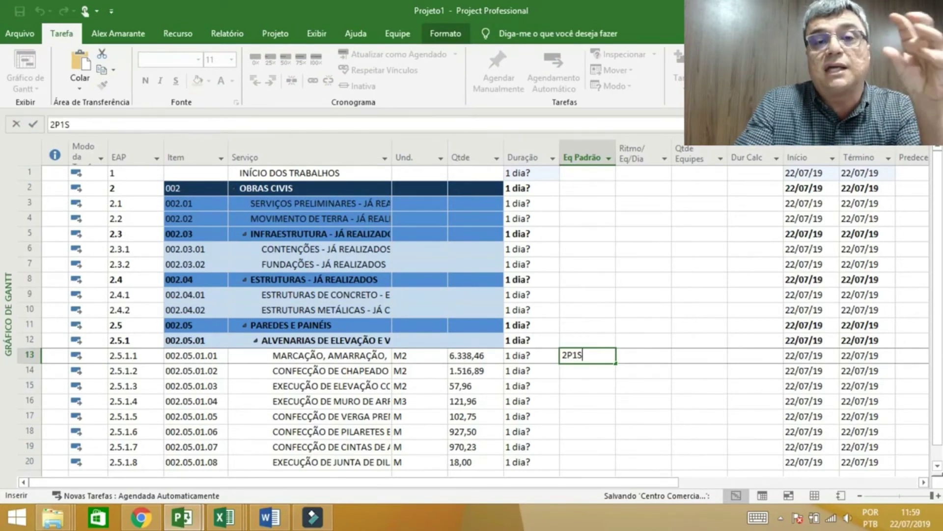
{"action": "key", "text": "Escape"}
{"action": "key", "text": "Tab"}
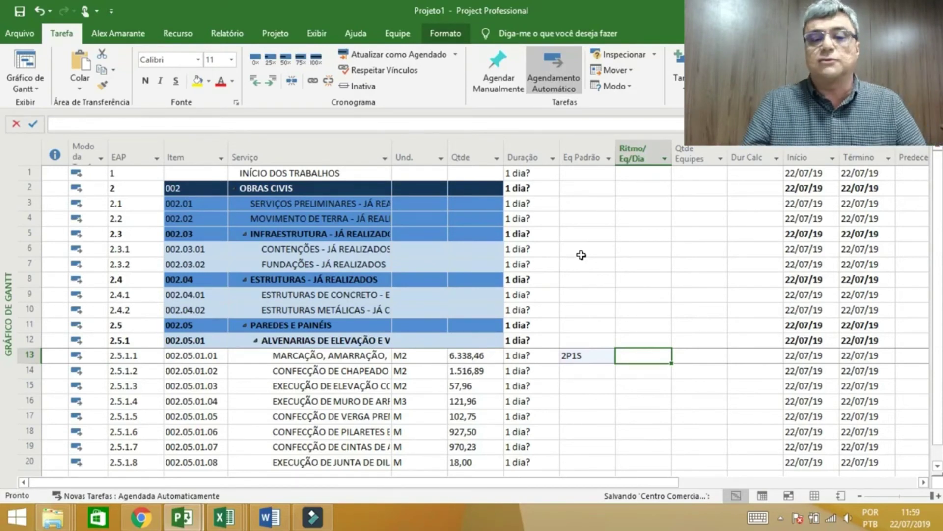
- Widen the Serviço column so the long task descriptions can be read in full
{"action": "left_click", "coordinate": [457, 356]}
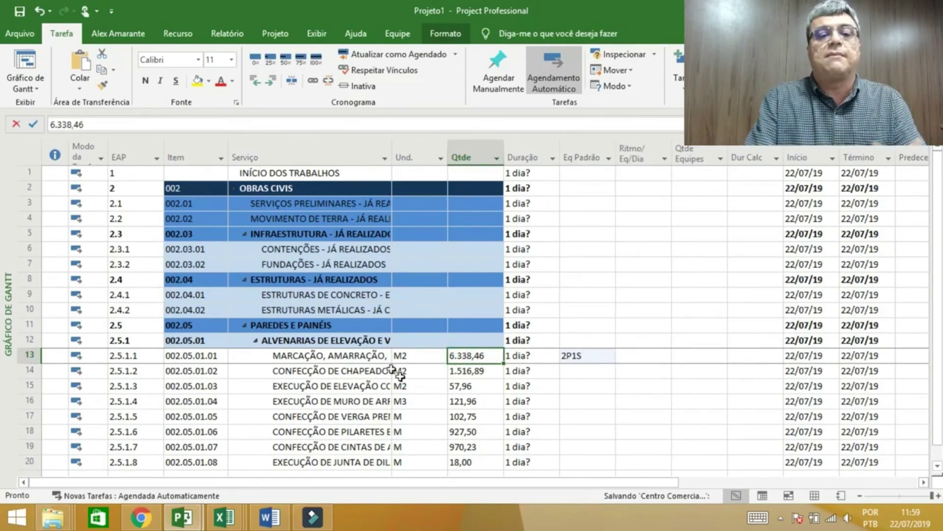
{"action": "left_click_drag", "start_coordinate": [392, 152], "coordinate": [439, 152]}
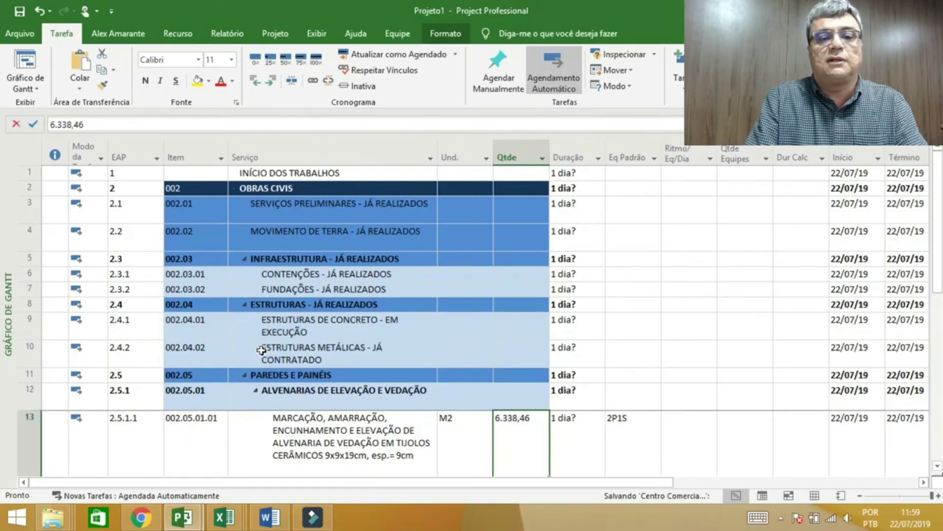
{"action": "left_click", "coordinate": [937, 466]}
{"action": "left_click", "coordinate": [938, 466]}
{"action": "left_click", "coordinate": [937, 466]}
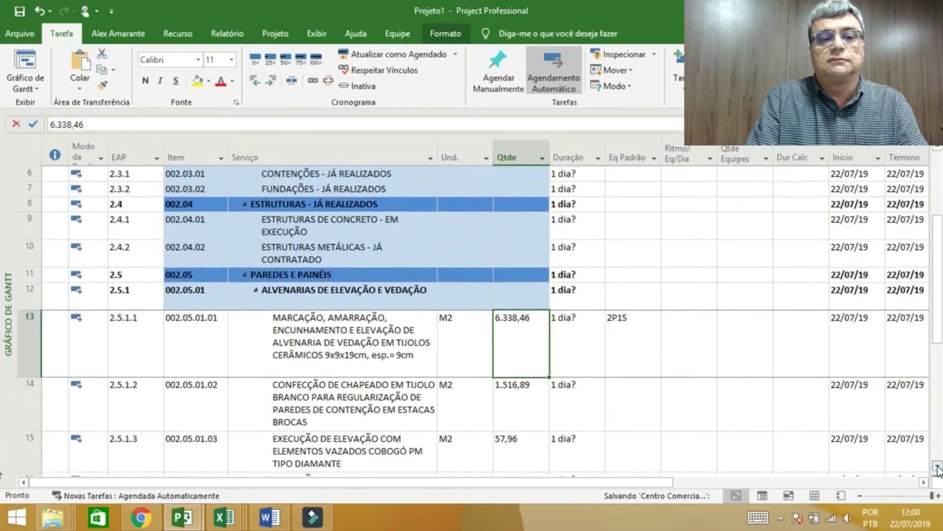
{"action": "left_click", "coordinate": [937, 466]}
{"action": "left_click", "coordinate": [937, 467]}
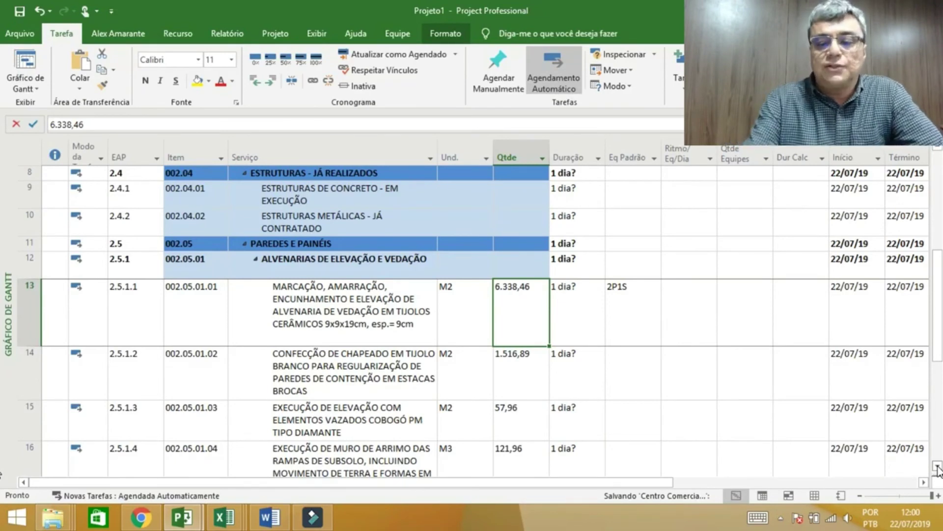
- Set Ritmo/ Eq/Dia to 16,00 for item 002.05.01.01
{"action": "key", "text": "Tab"}
{"action": "key", "text": "Tab"}
{"action": "key", "text": "Tab"}
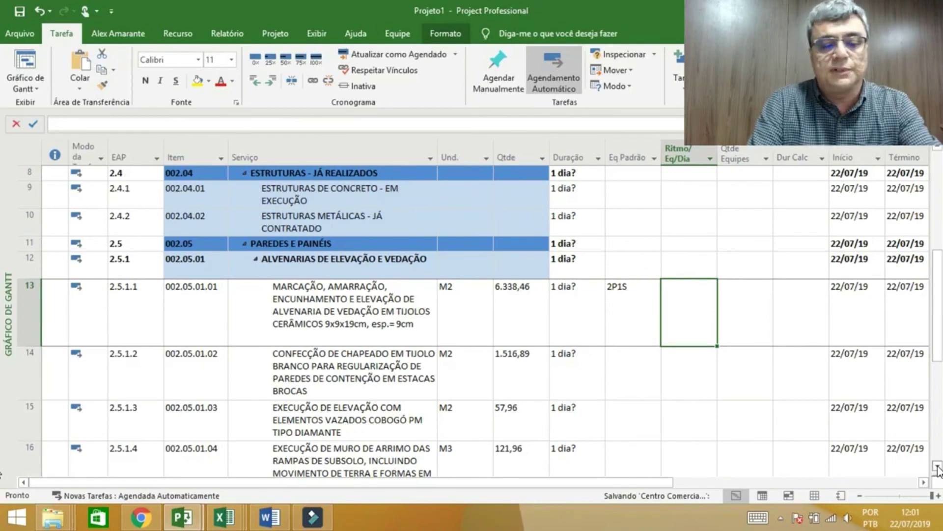
{"action": "type", "text": "16,00"}
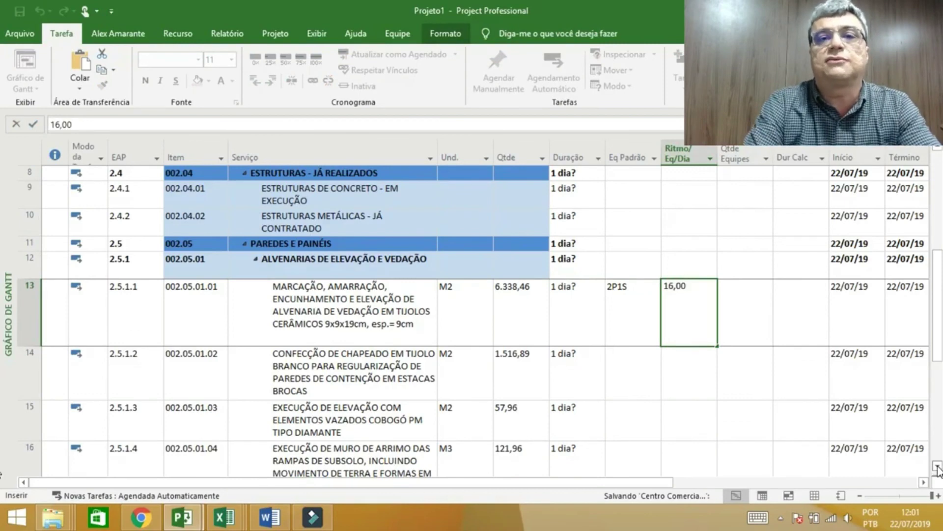
{"action": "key", "text": "Return"}
{"action": "key", "text": "Up"}
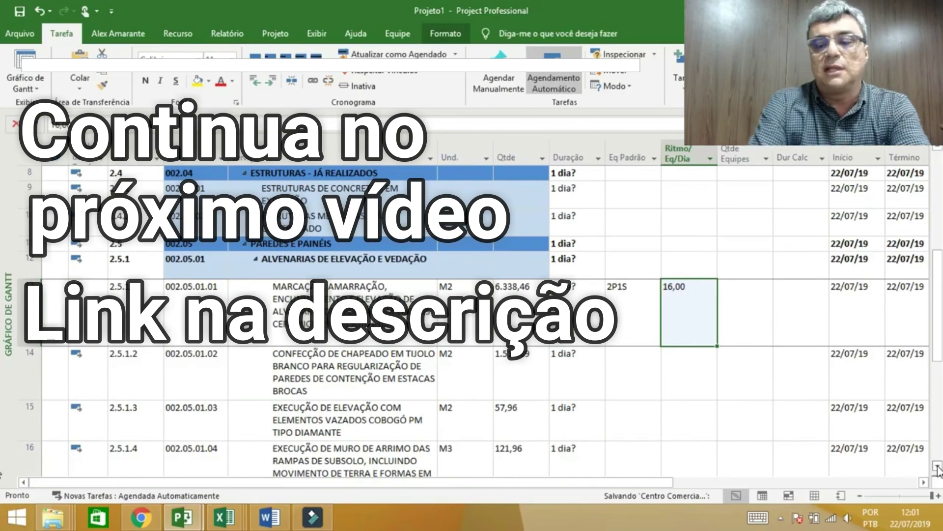
- Set Qtde Equipes to 1 for item 002.05.01.01
{"action": "key", "text": "Tab"}
{"action": "type", "text": "1"}
{"action": "key", "text": "Tab"}
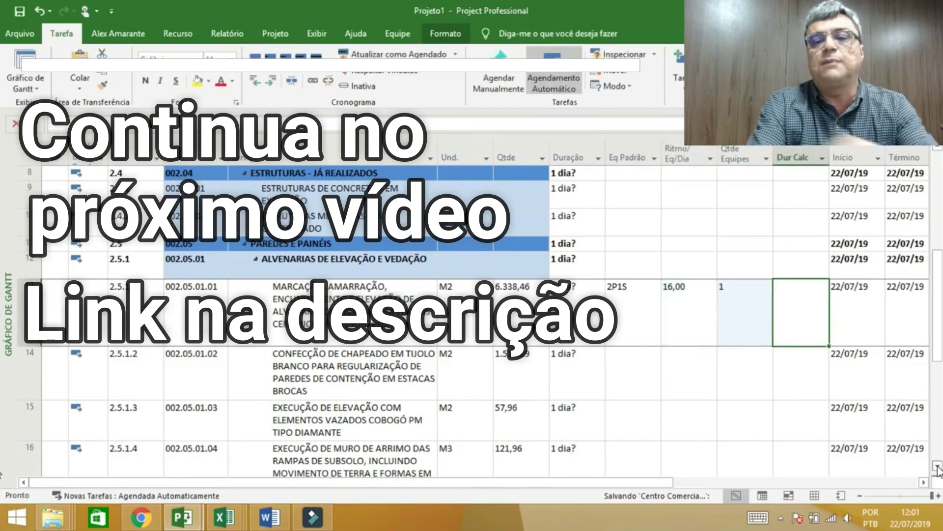